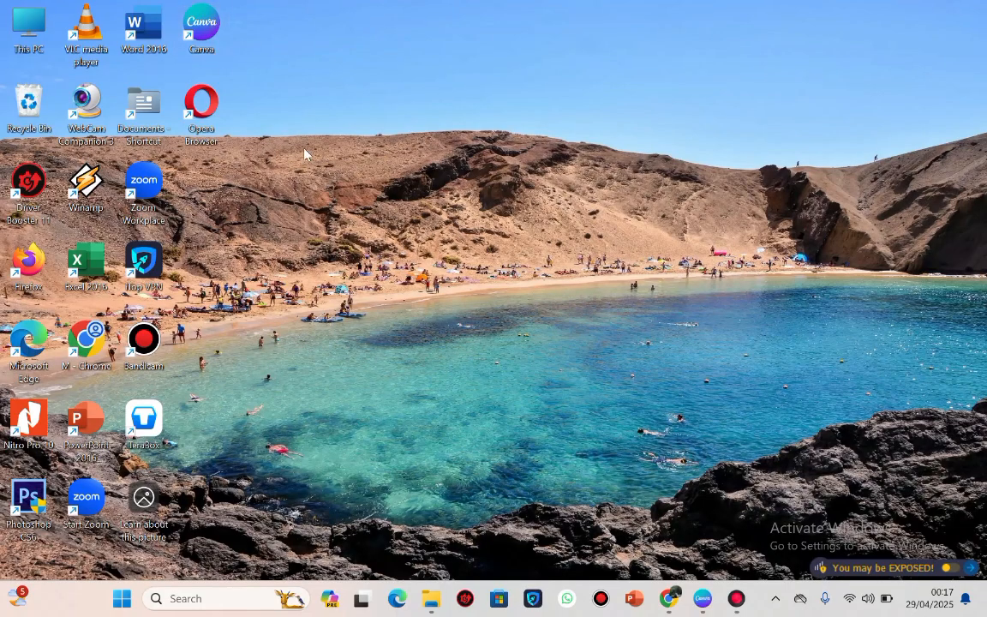
Switch to Chrome and start downloading the Canva desktop app for Windows from Canva's download page.
click(668, 598)
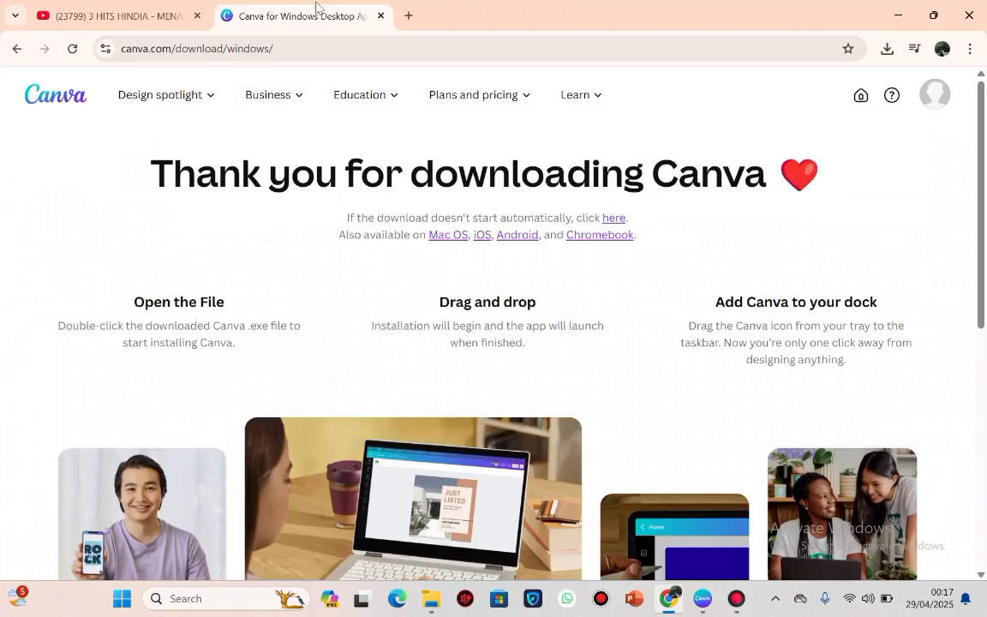
click(17, 48)
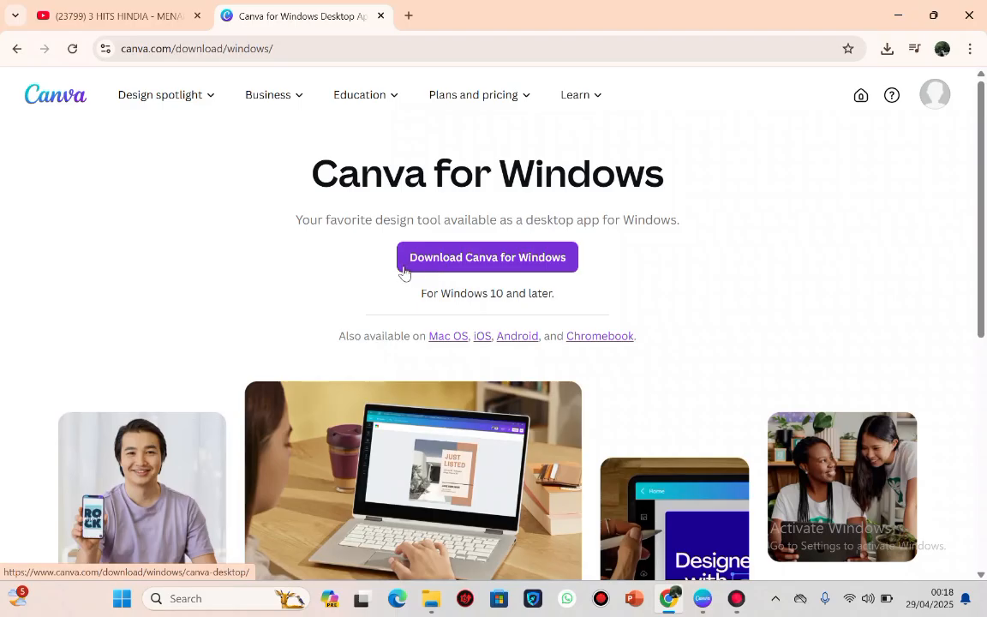
click(537, 268)
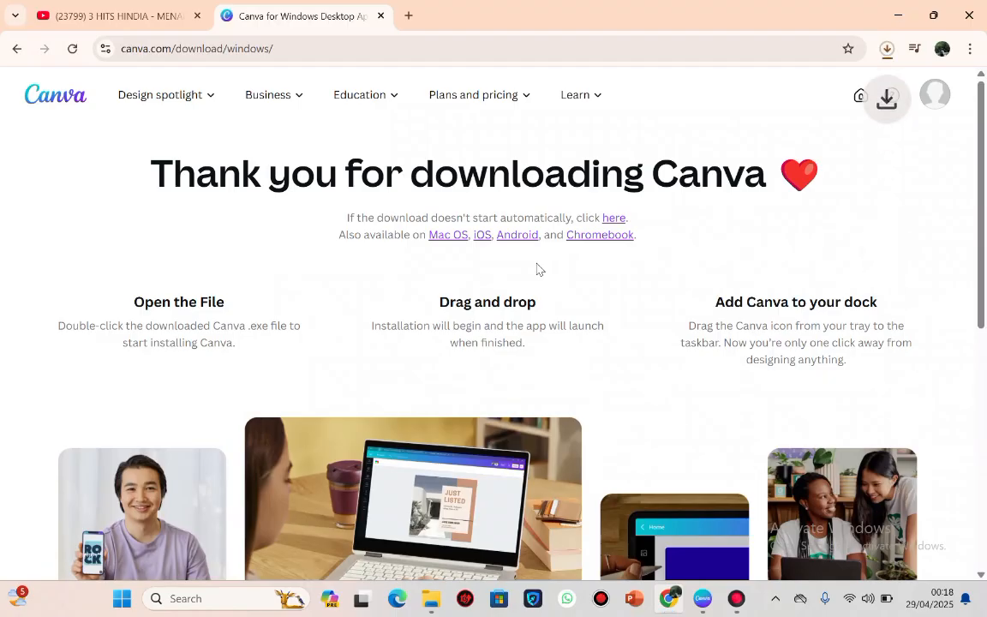
Cancel the running Canva Setup 1.106.0 (1).exe download and minimize the browser.
click(887, 51)
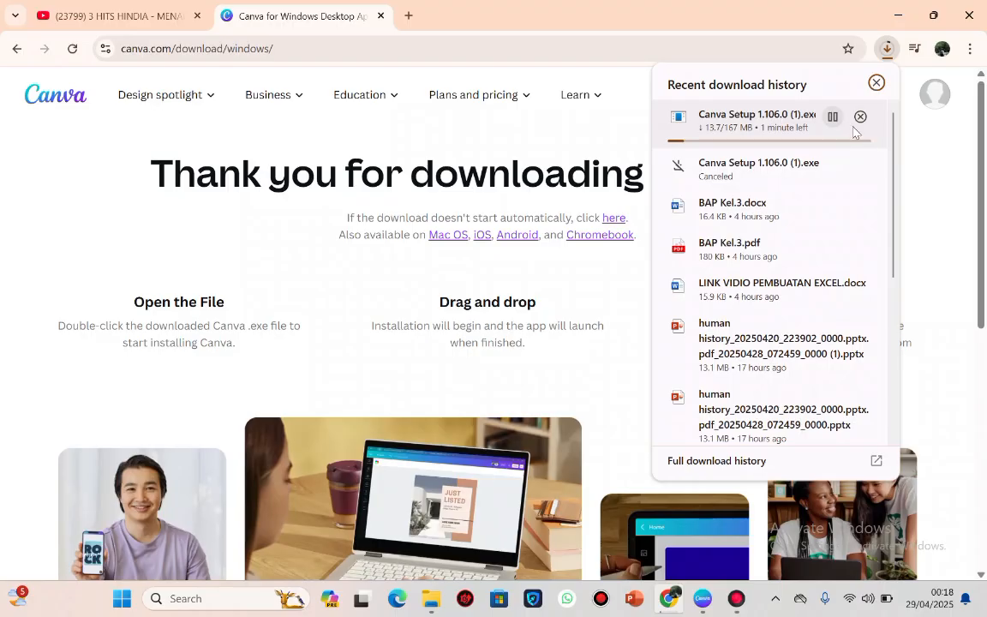
click(861, 117)
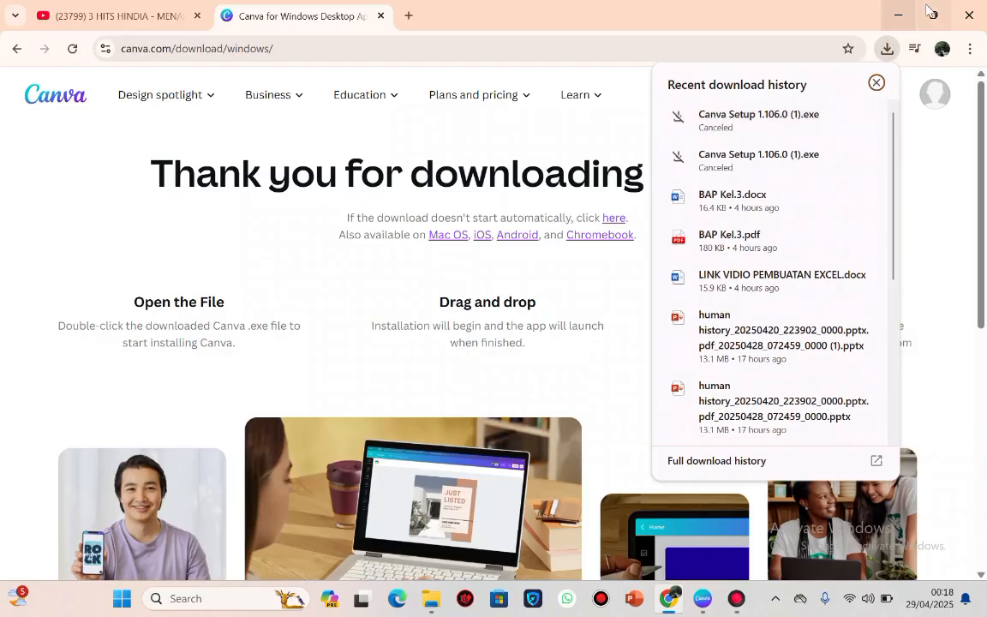
click(898, 14)
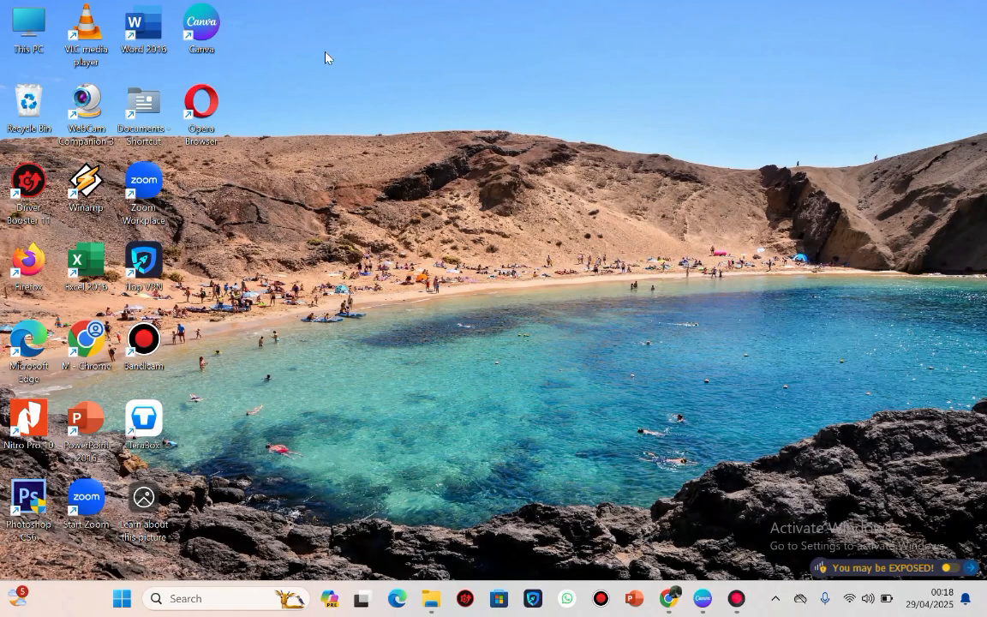
Launch the Canva desktop app in a maximized window and close the open untitled design.
double_click(201, 24)
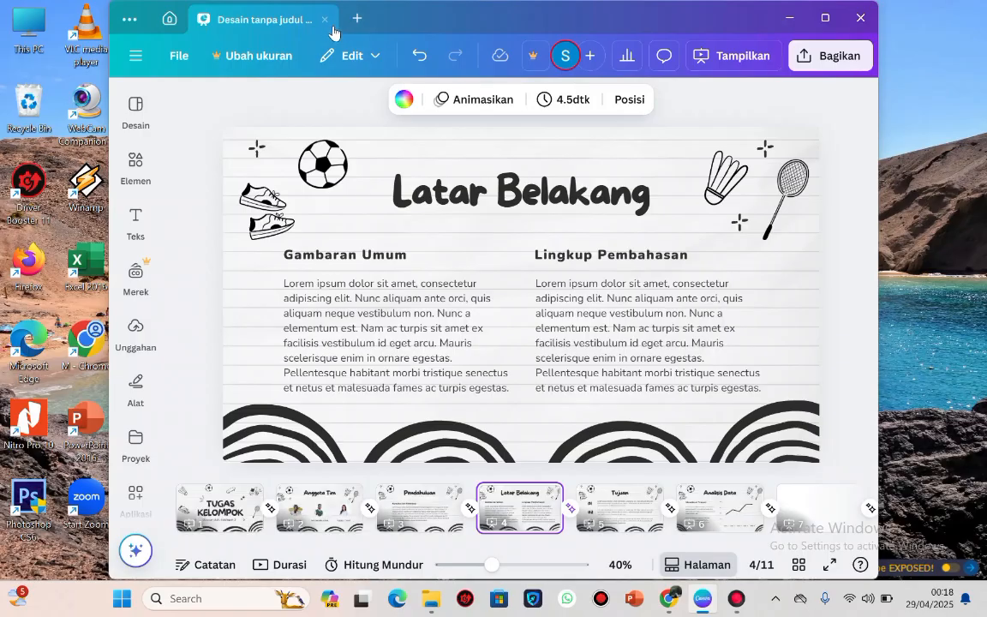
click(822, 15)
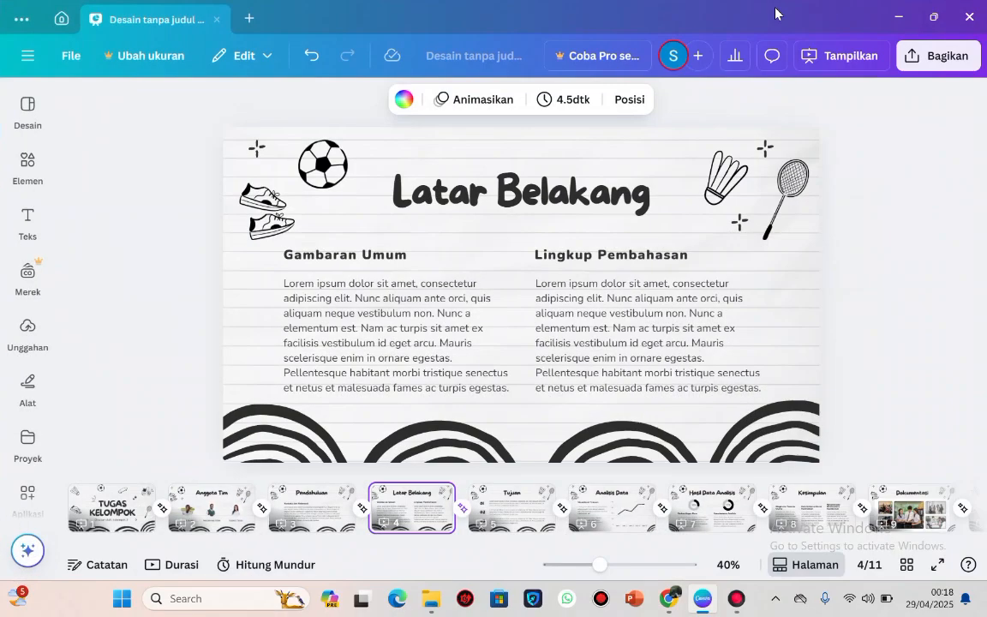
click(218, 20)
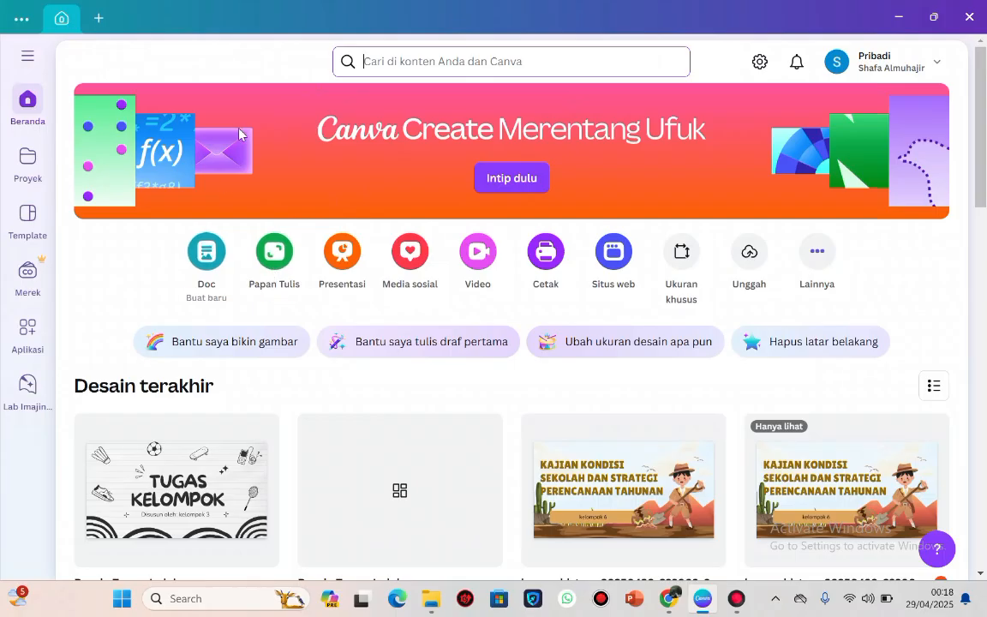
Search all Canva content for "presentasi" from the home page, clear the search and return home.
click(381, 64)
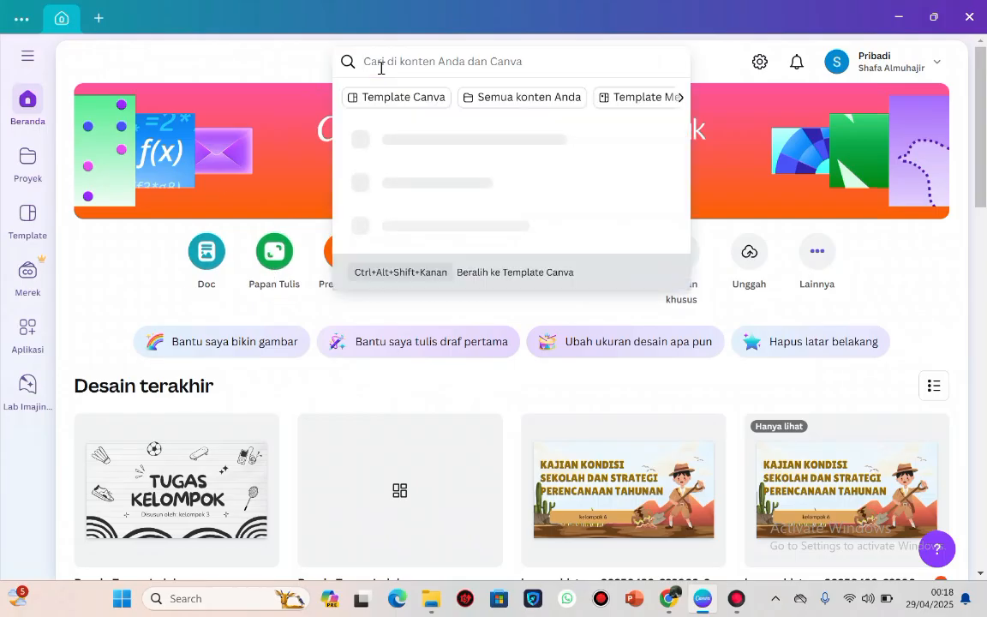
text(presentasi)
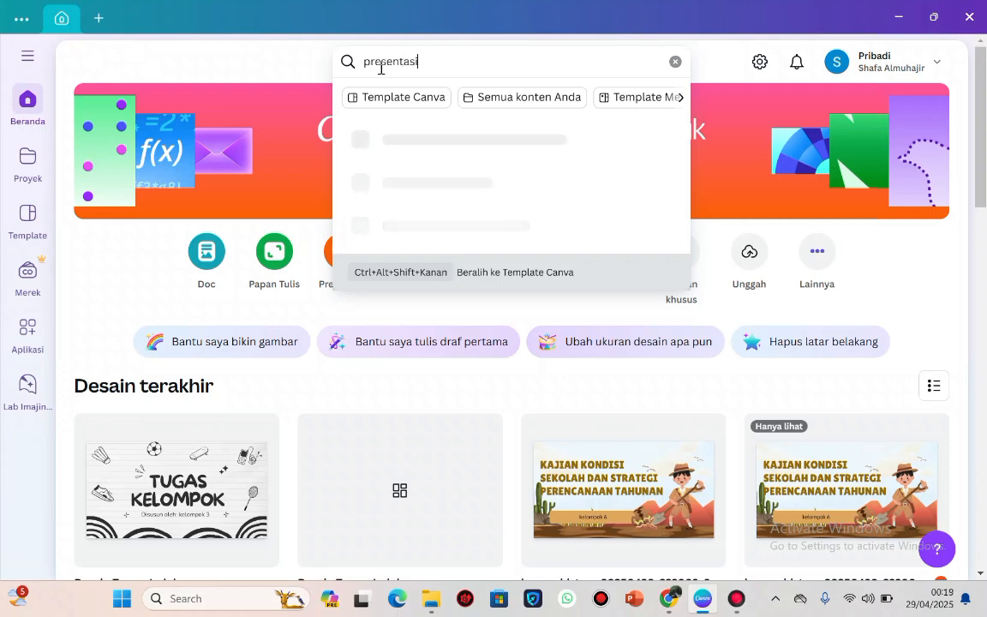
key(Return)
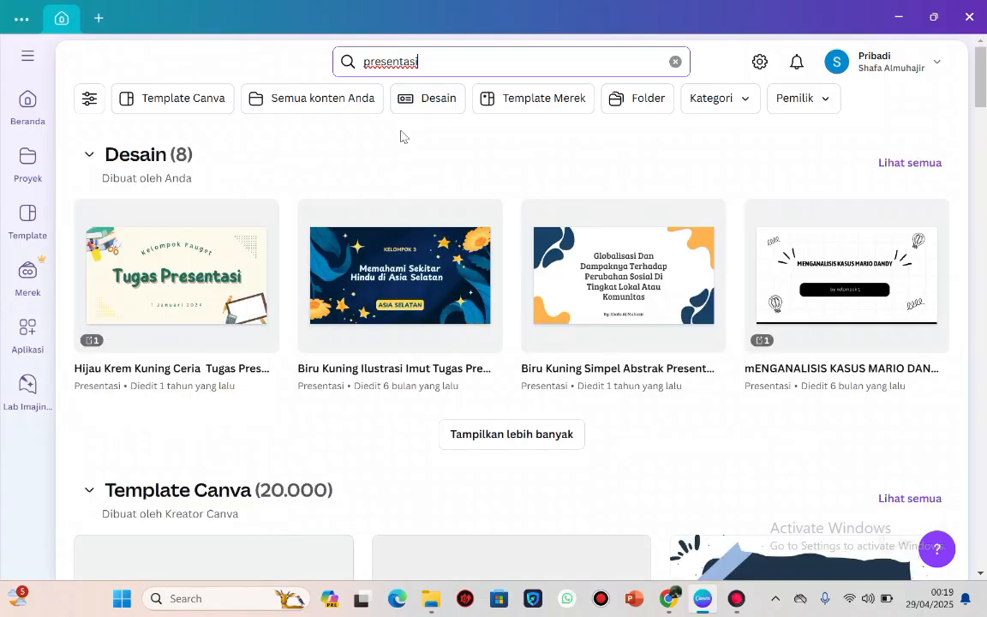
click(675, 61)
click(34, 111)
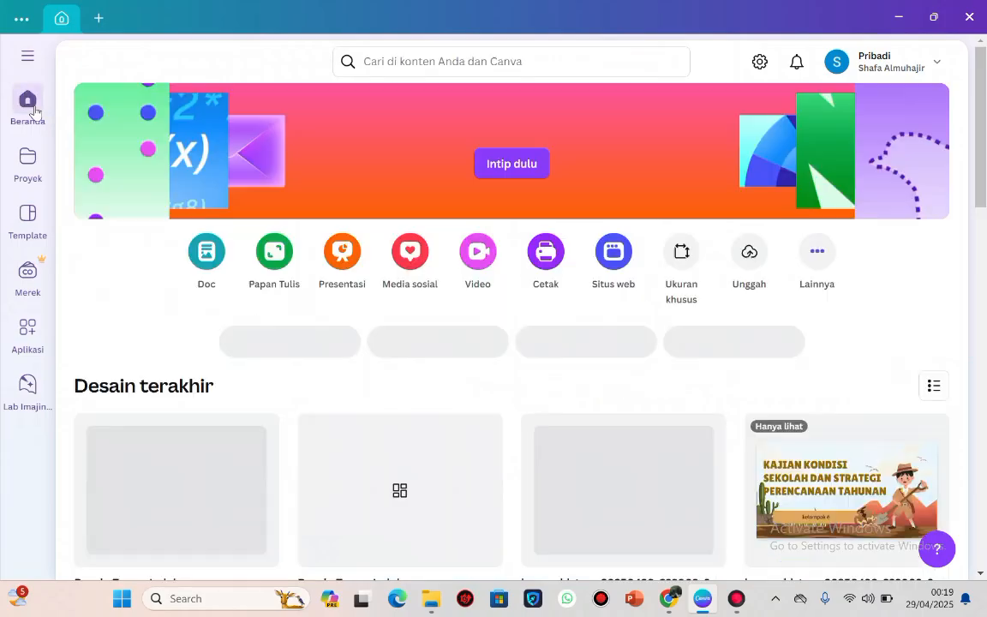
Search your own projects for "presentasi".
click(27, 162)
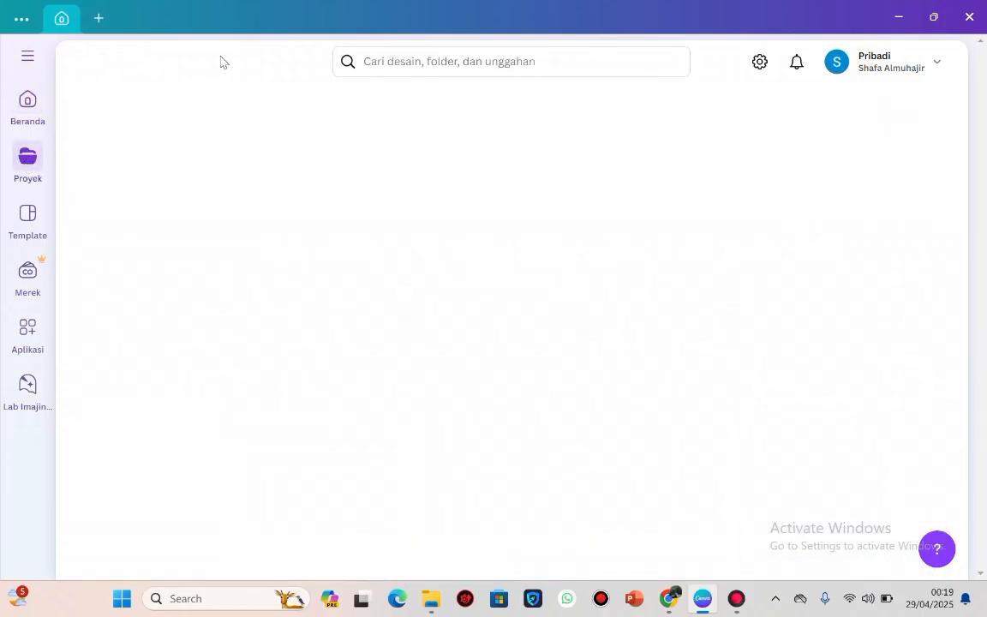
click(363, 64)
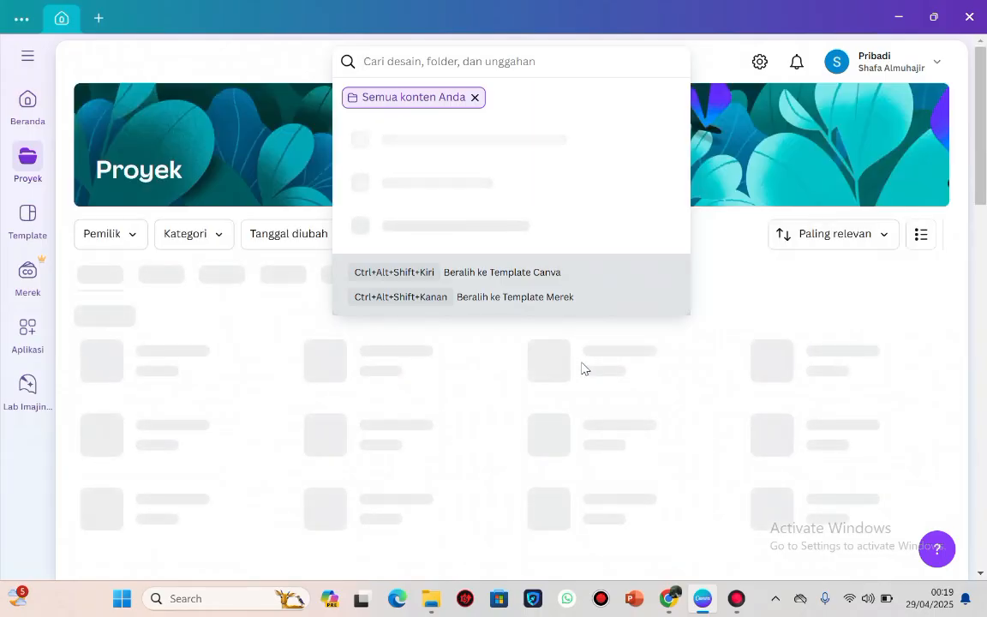
text(prese)
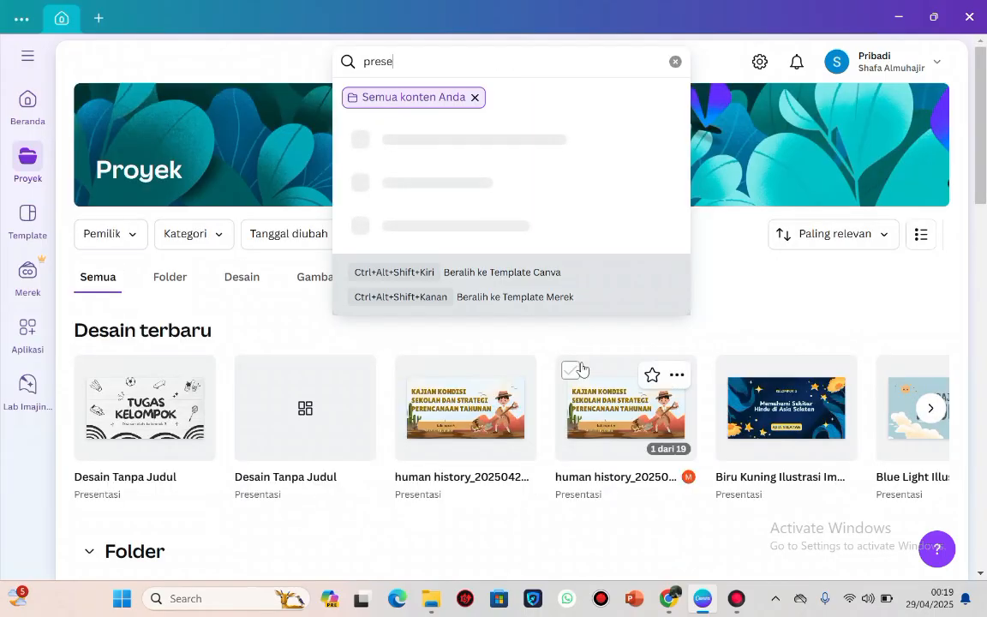
text(ntasi)
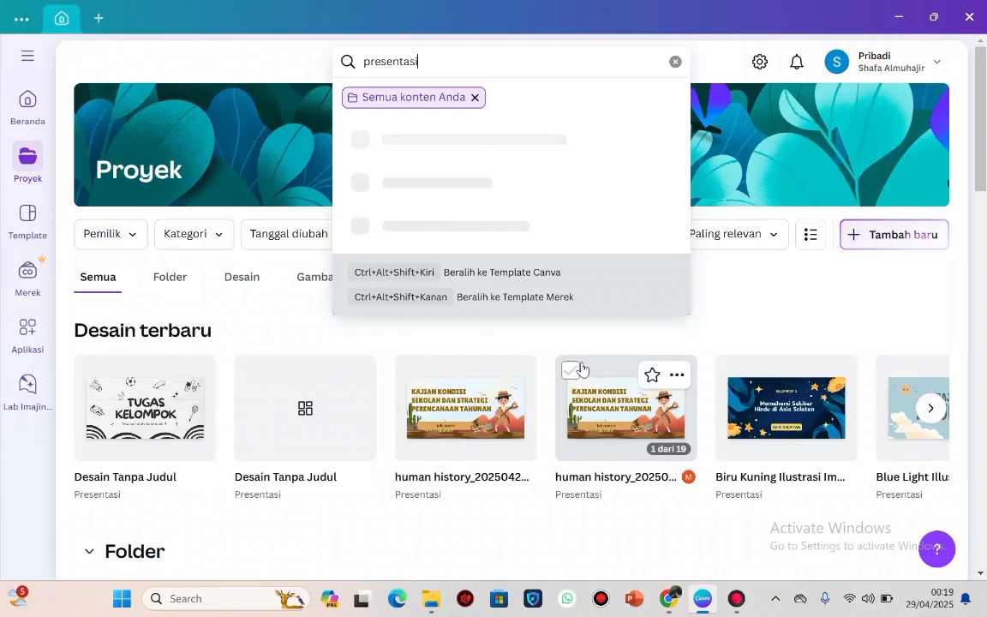
key(Return)
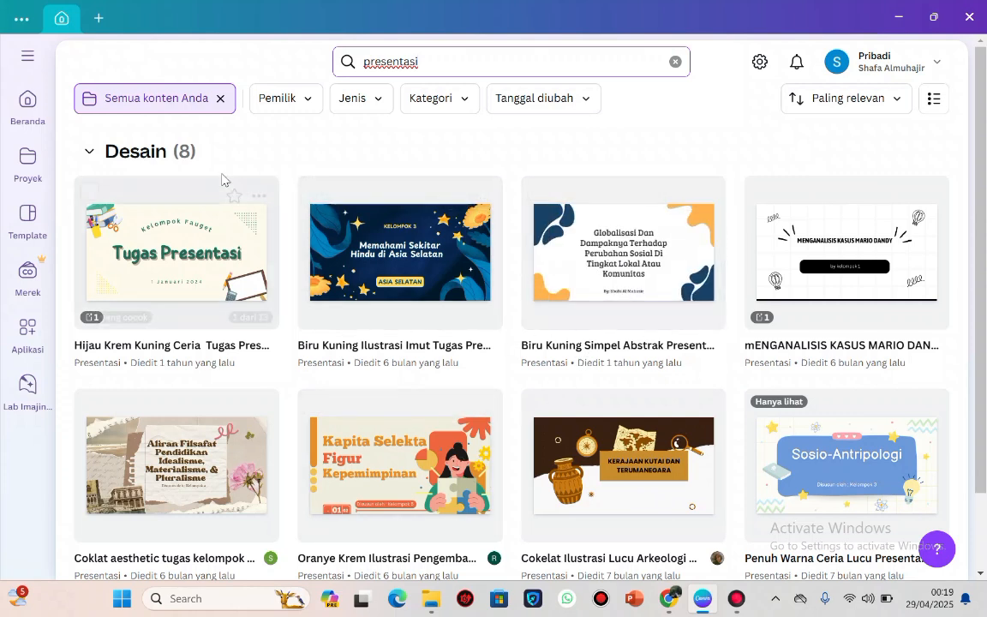
Return to the home page and open the Presentasi (16:9) template collection from the search suggestions.
click(25, 114)
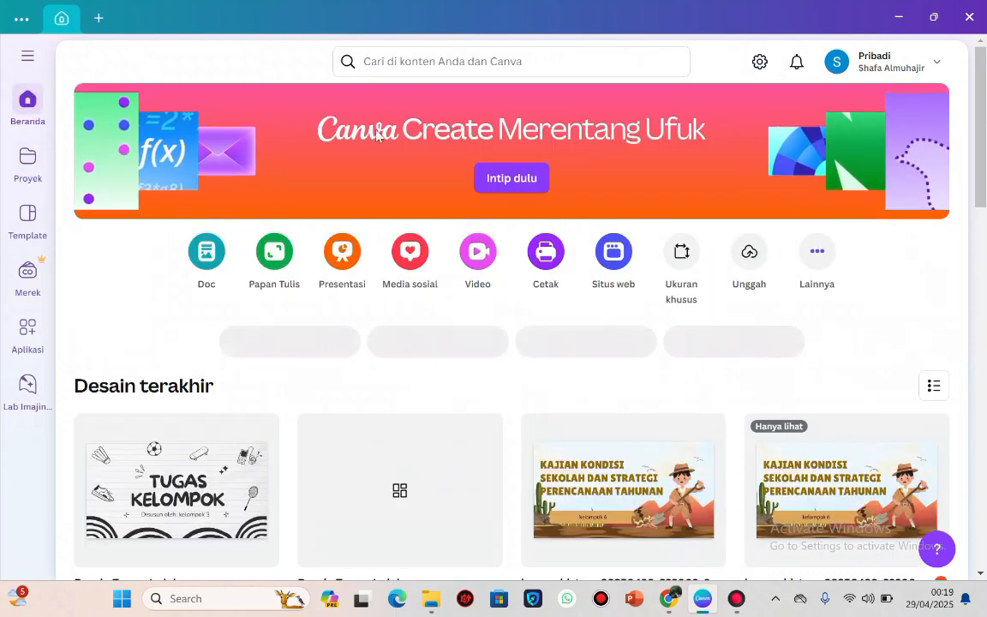
click(447, 64)
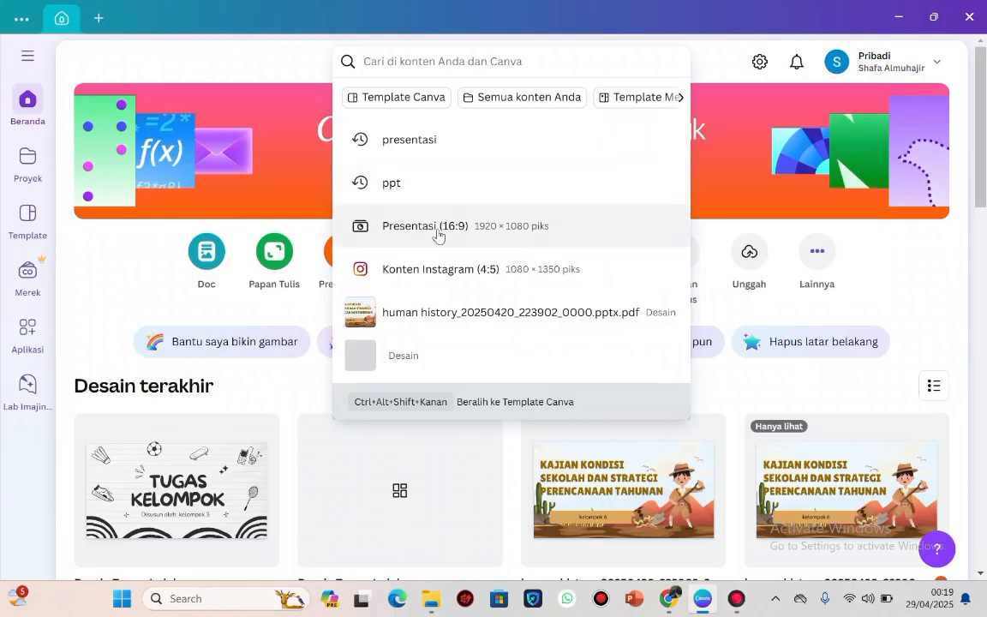
click(401, 226)
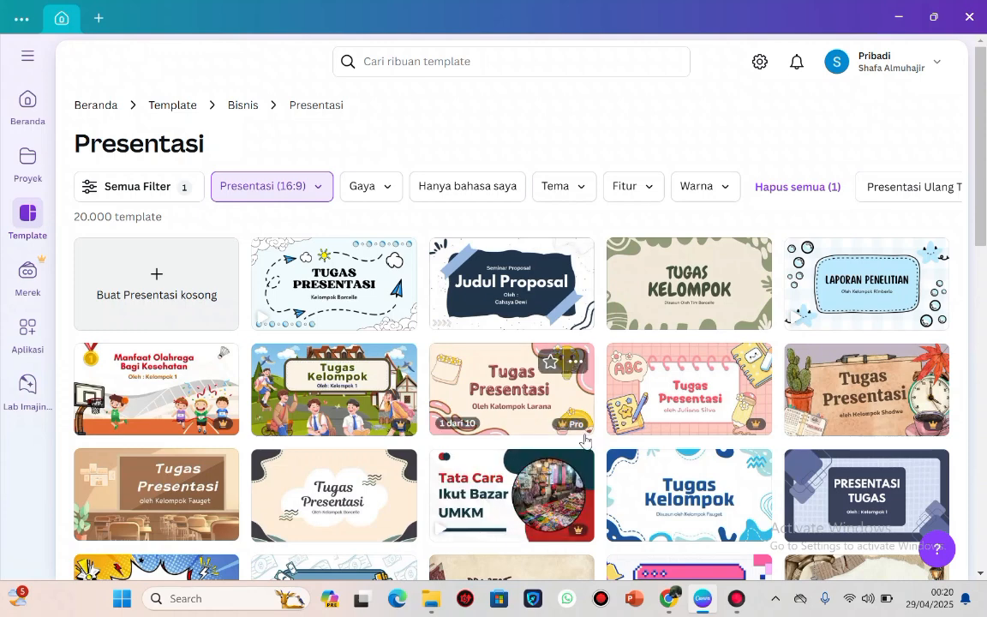
Browse the 16:9 presentation templates and open "Hijau Cokelat Tepian Bentuk Abstrak Tugas Presentasi" for customizing.
scroll(446, 382, down, 3)
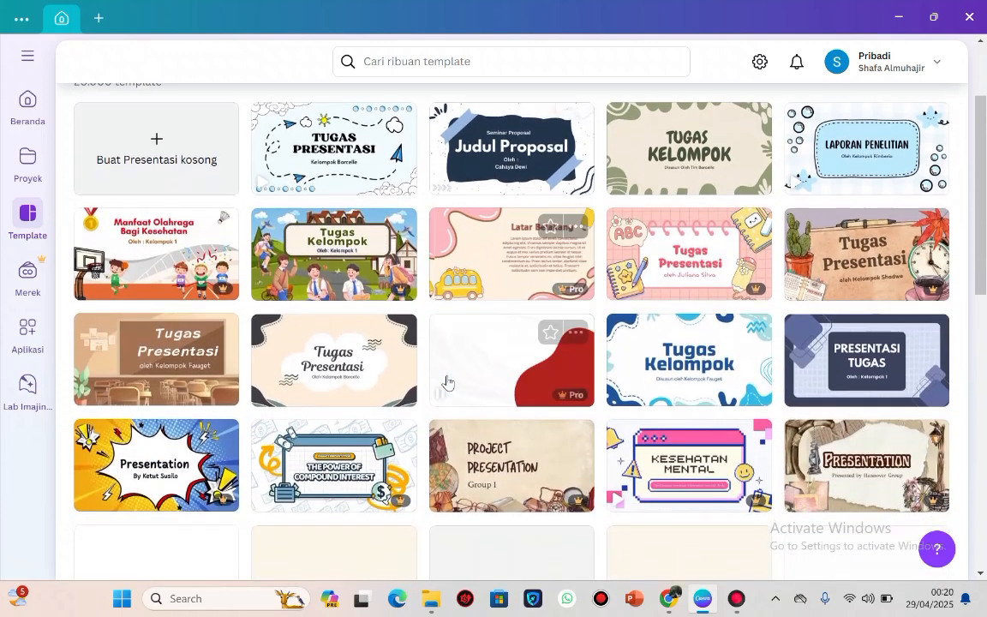
scroll(446, 383, down, 5)
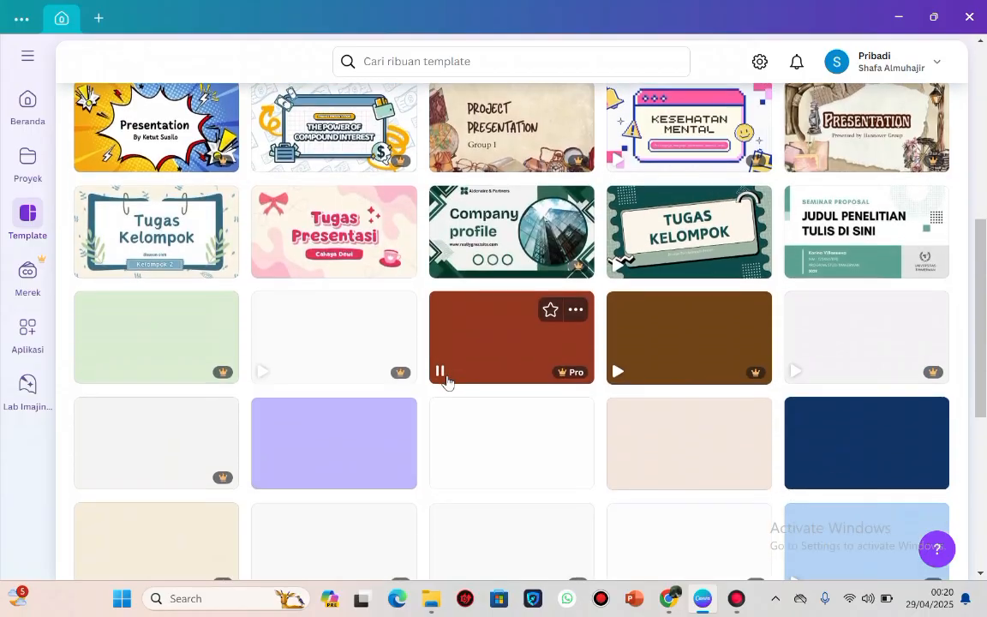
scroll(446, 382, down, 6)
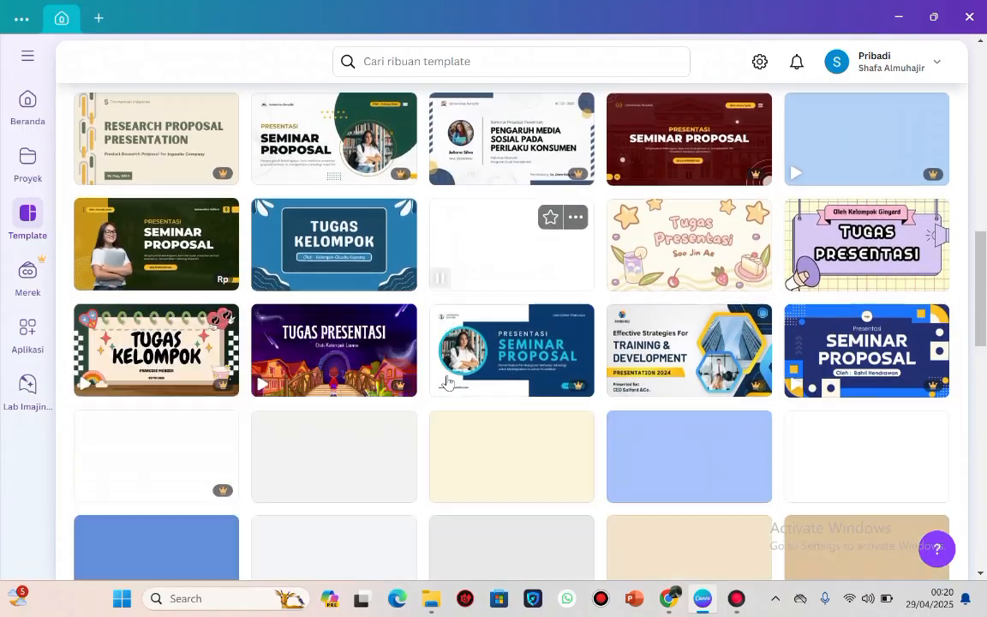
scroll(447, 382, up, 12)
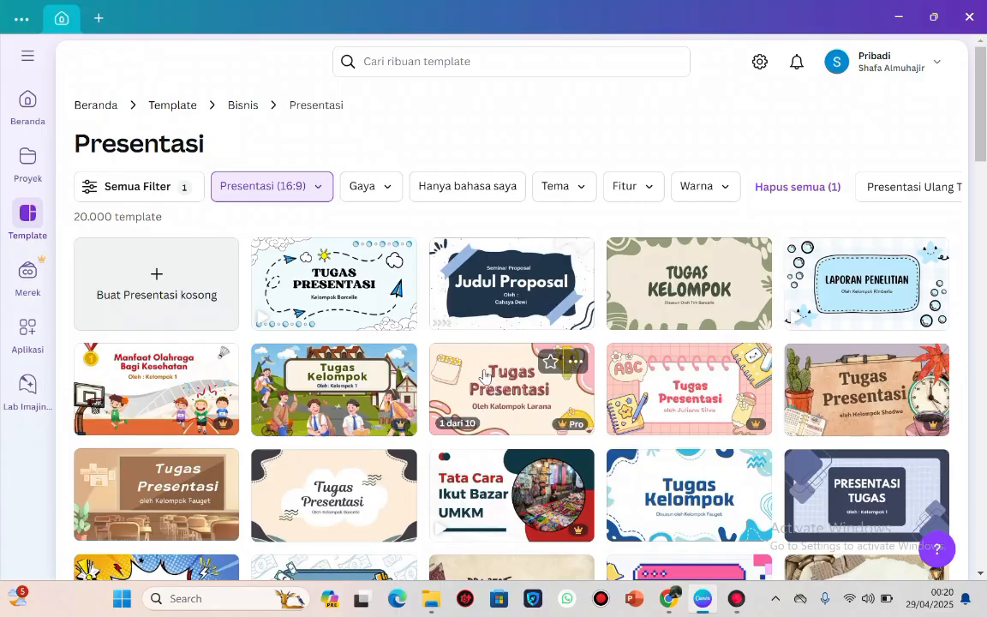
scroll(507, 414, down, 3)
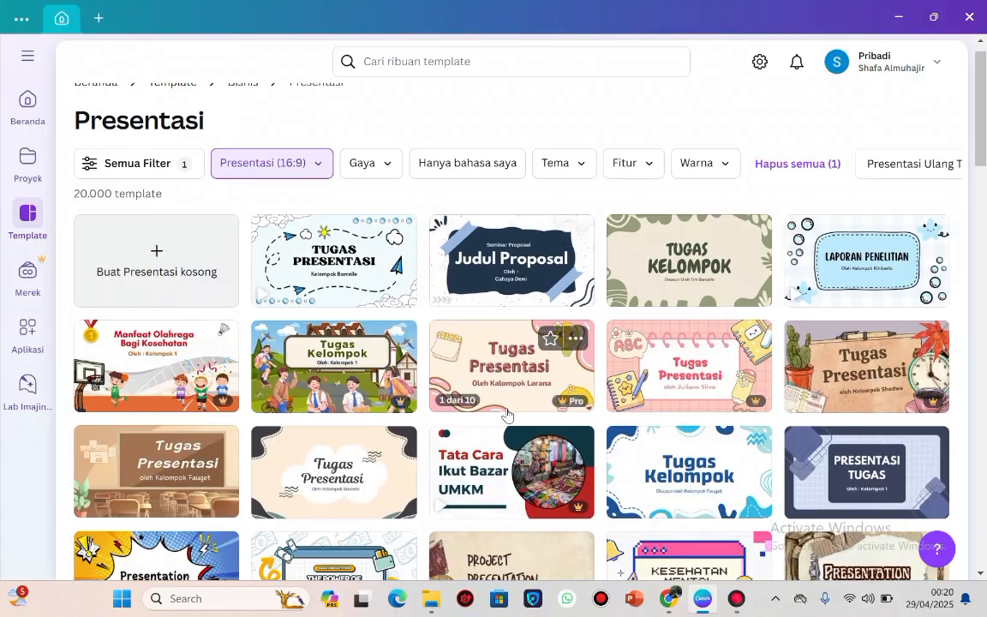
scroll(507, 414, down, 2)
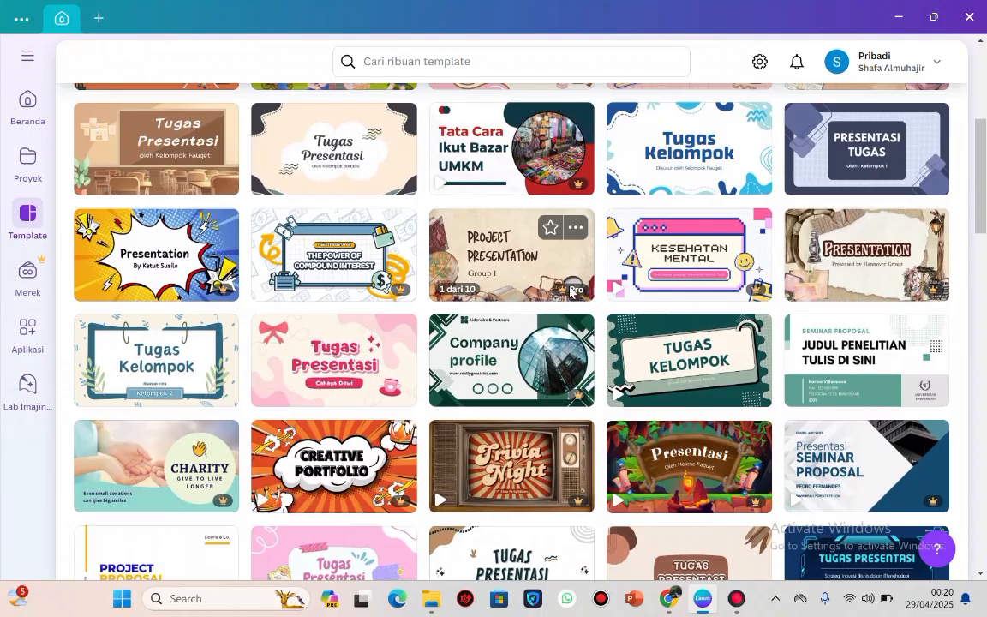
scroll(419, 417, down, 3)
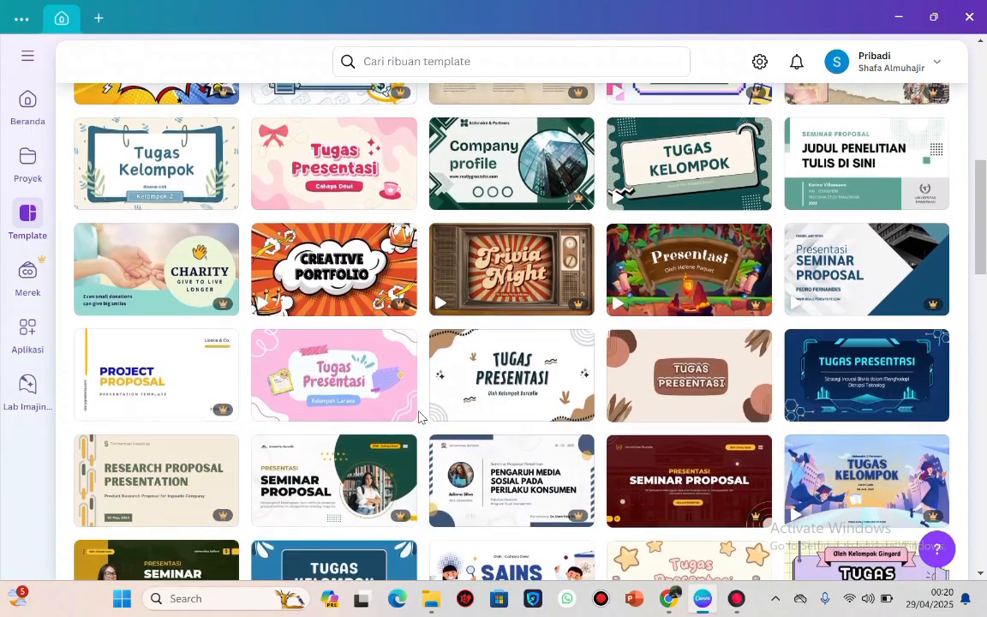
scroll(526, 431, down, 2)
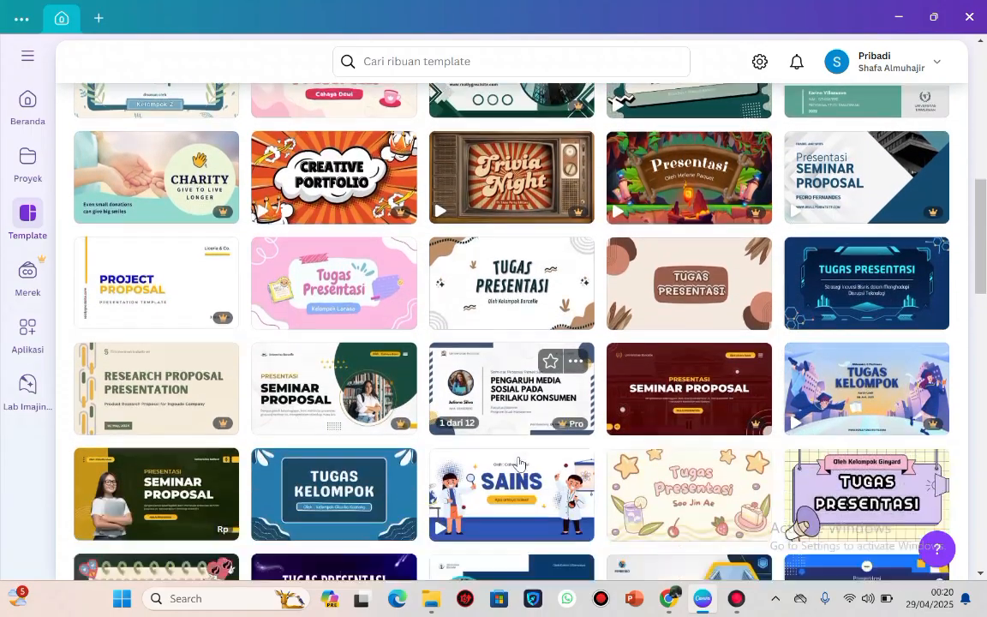
scroll(505, 309, up, 1)
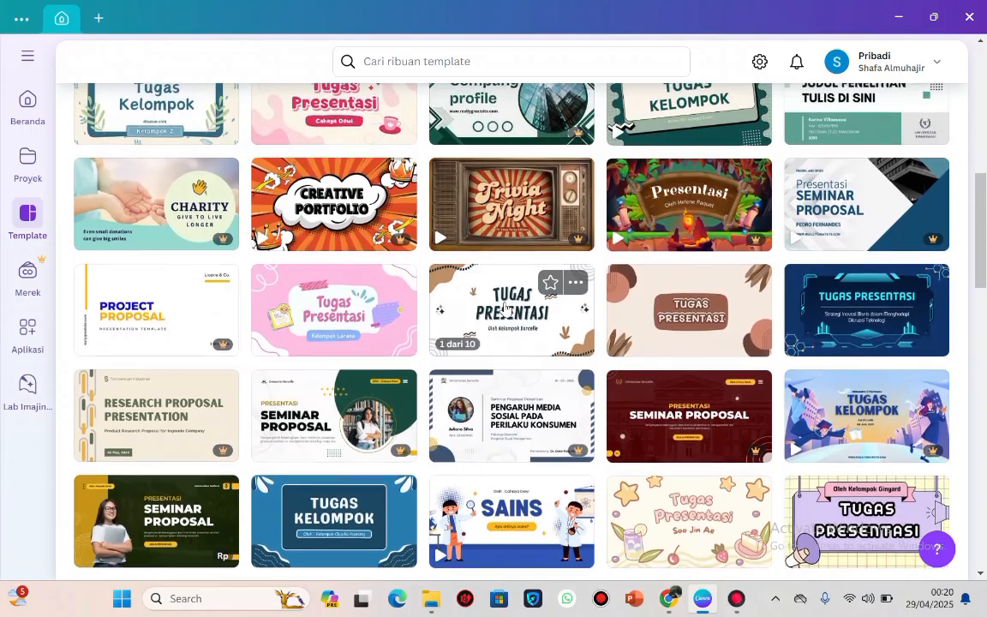
click(515, 348)
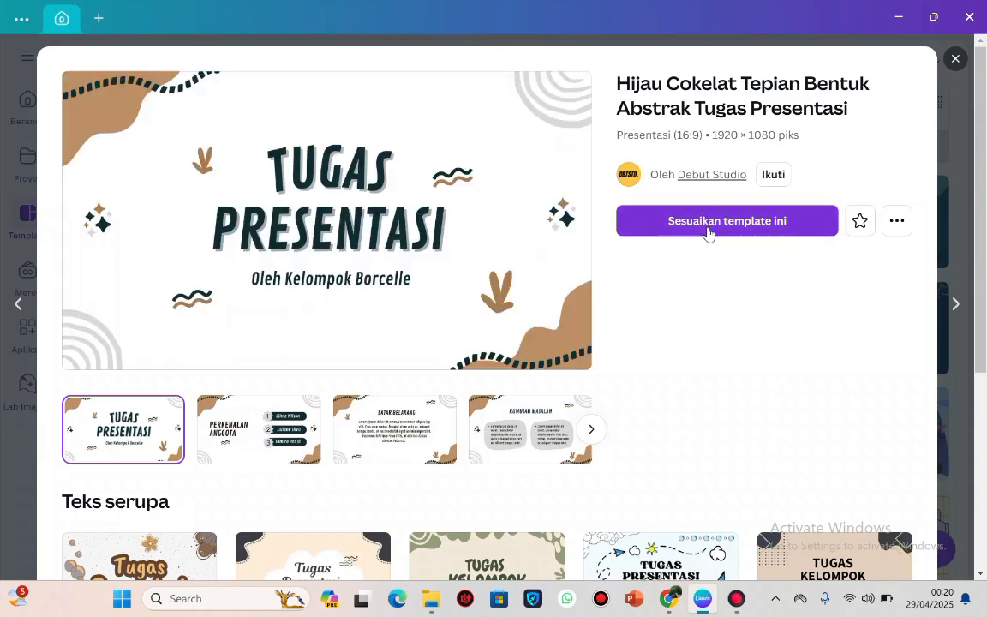
click(707, 223)
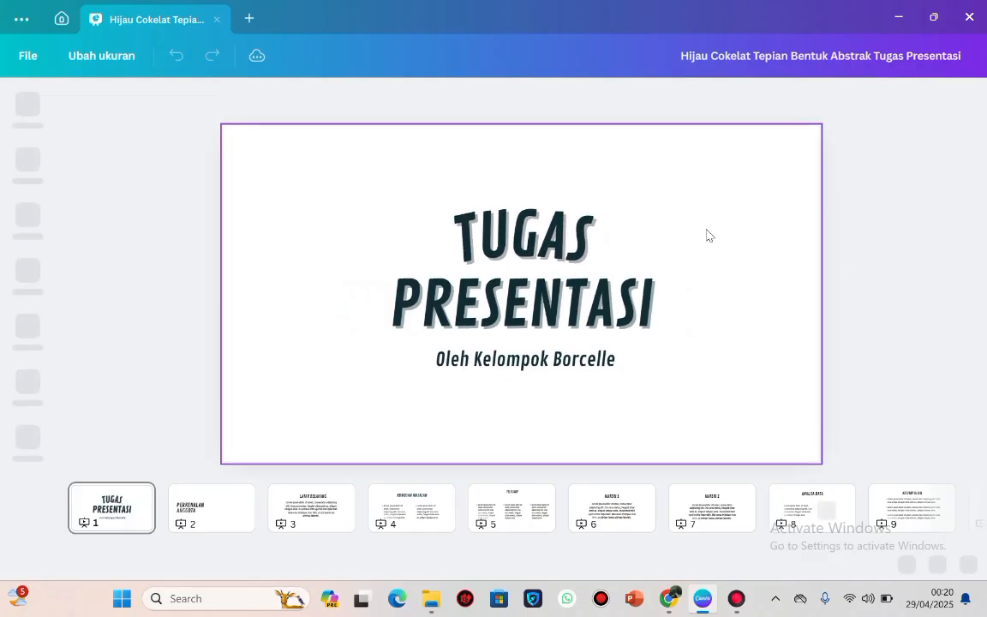
Look through the page thumbnails of the new presentation up to the closing "Terima Kasih" page.
click(579, 369)
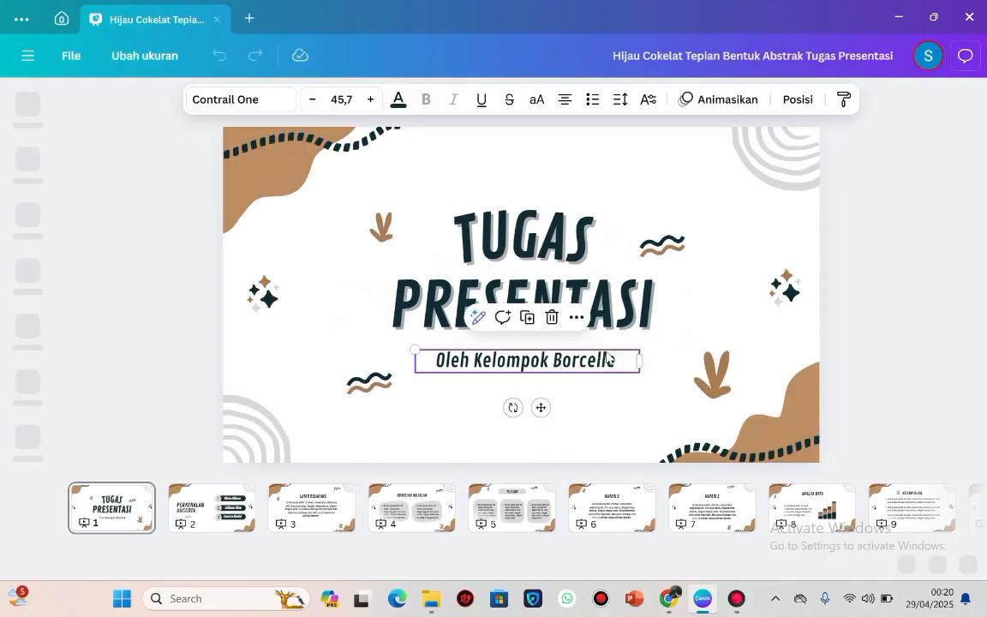
click(872, 289)
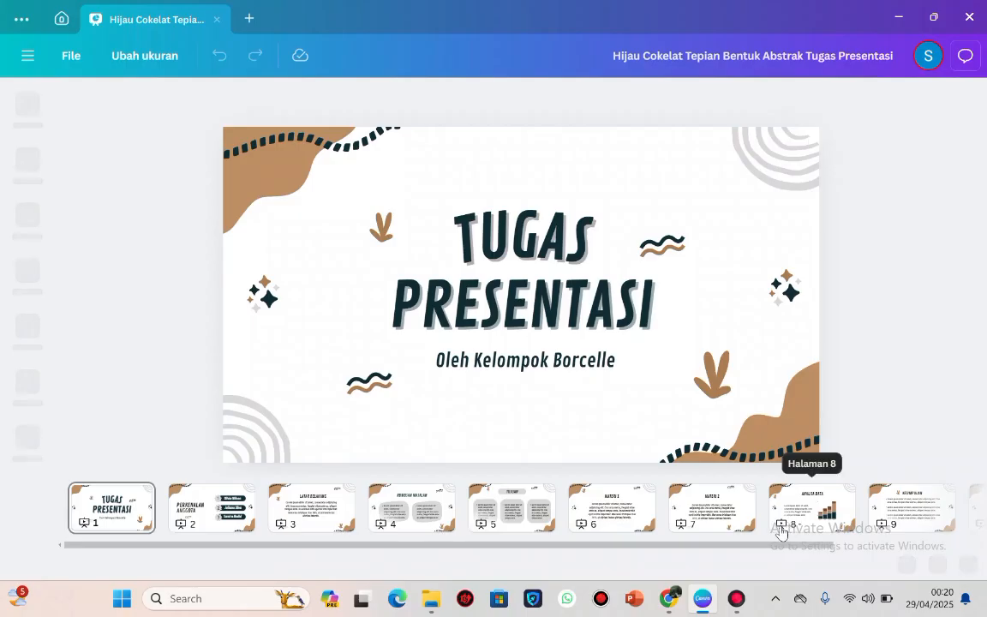
scroll(781, 524, right, 3)
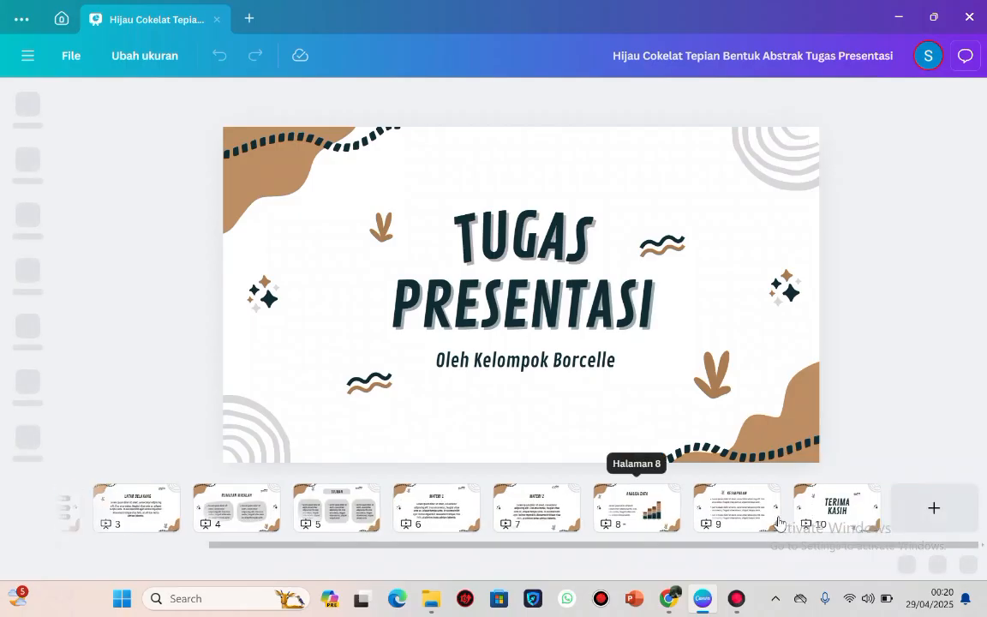
Preview the closing "Terima Kasih" page and the "Latar Belakang" page, and return to the cover page.
click(846, 523)
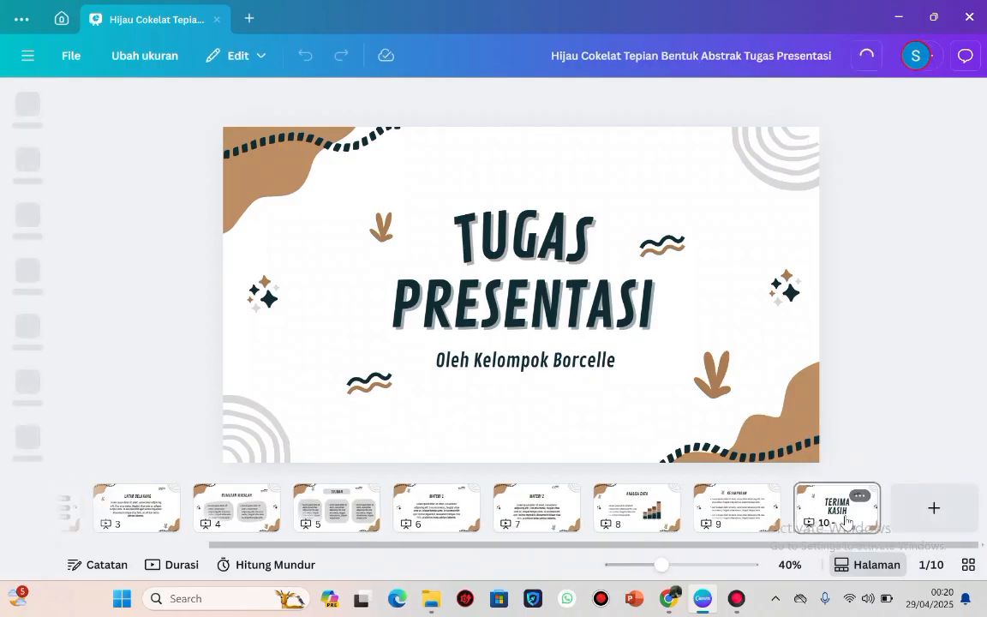
click(109, 525)
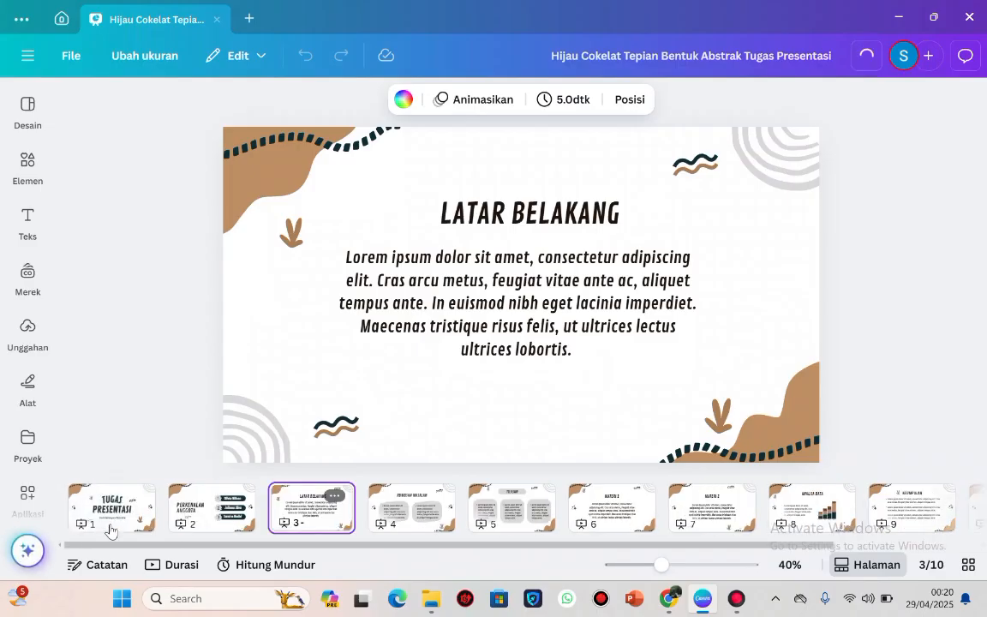
click(130, 519)
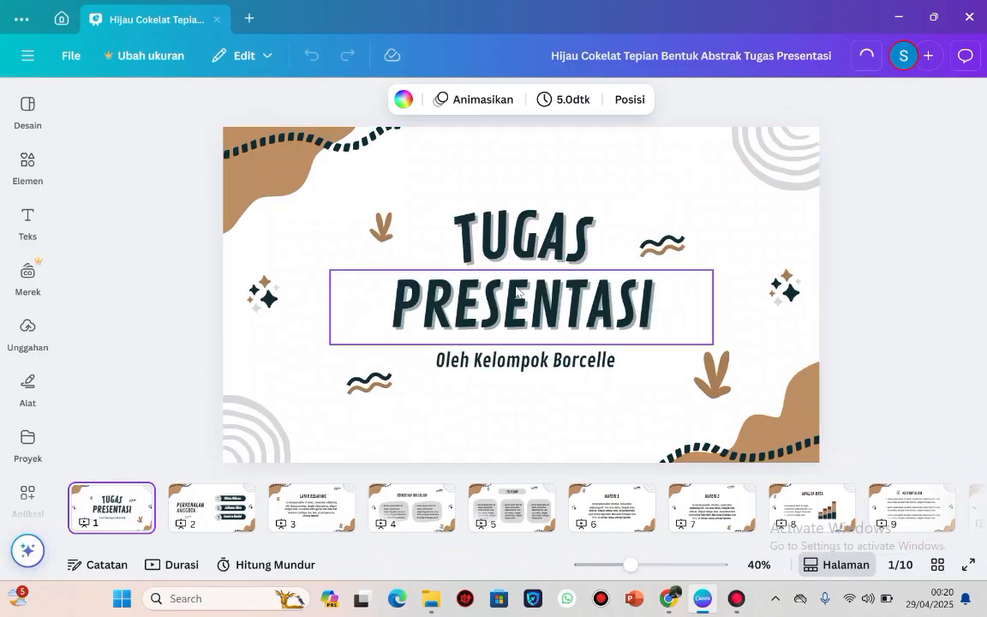
Check that the cover's PRESENTASI text can be edited, look at the "Perkenalan Anggota" page and return to the cover.
click(607, 292)
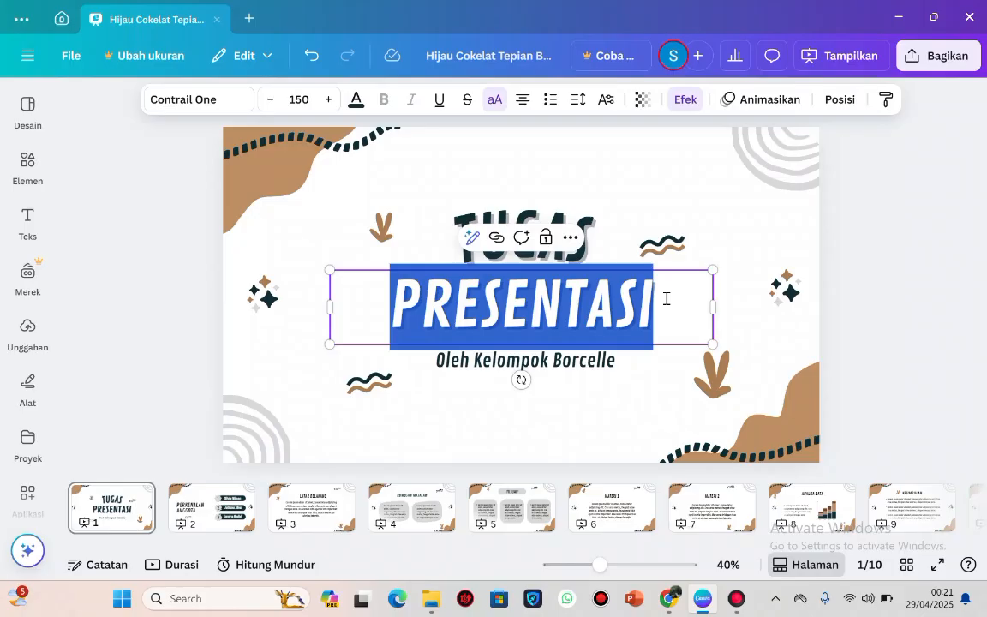
click(666, 298)
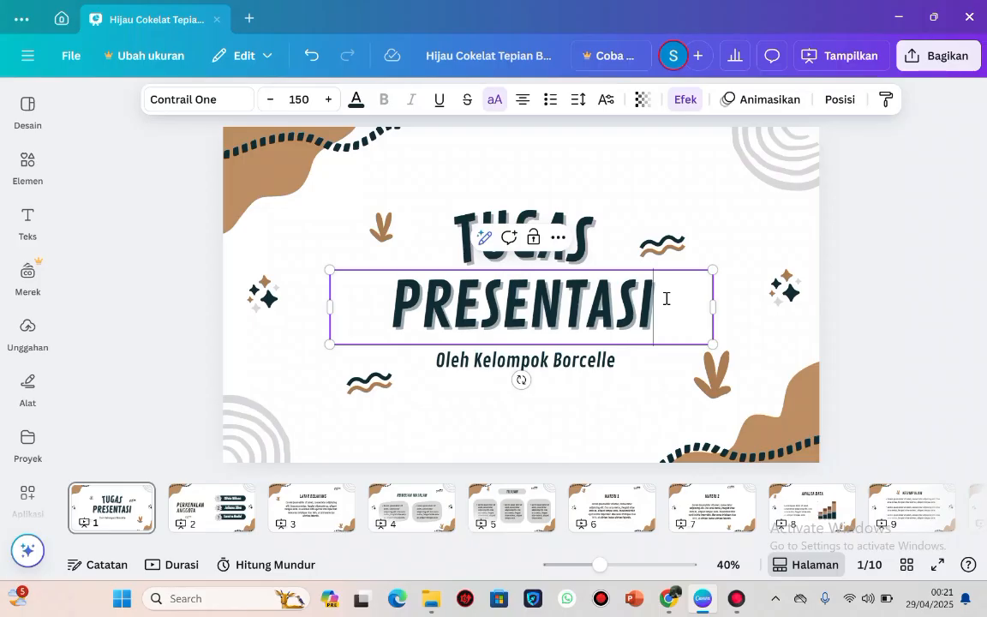
click(643, 388)
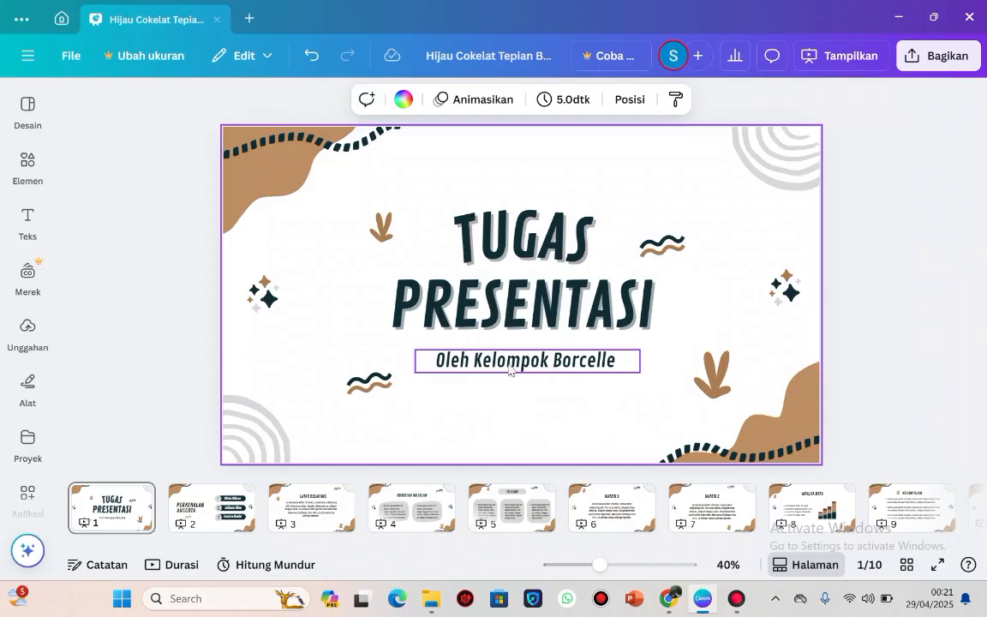
click(205, 510)
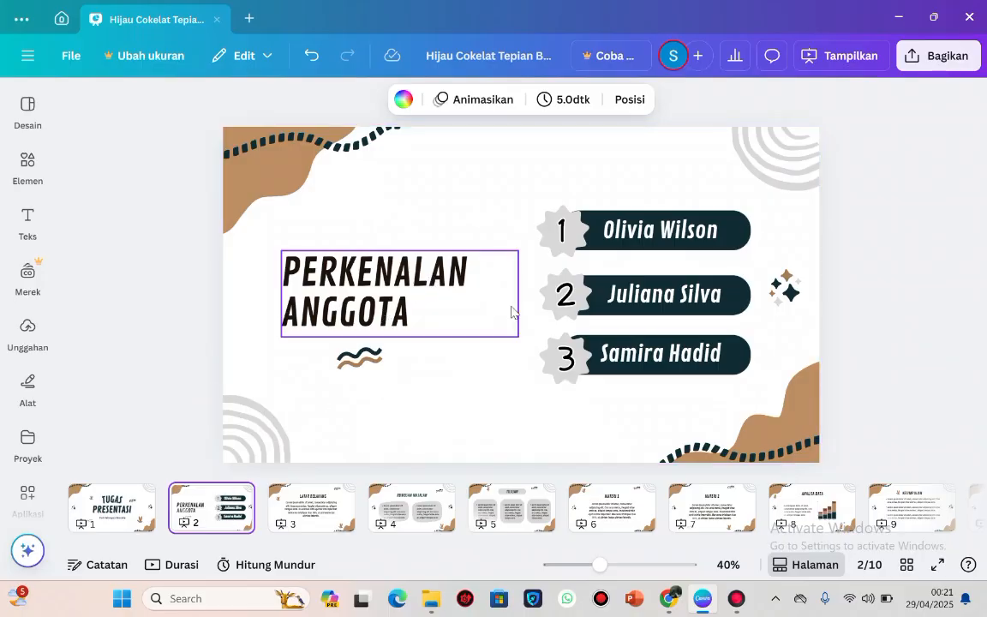
click(136, 503)
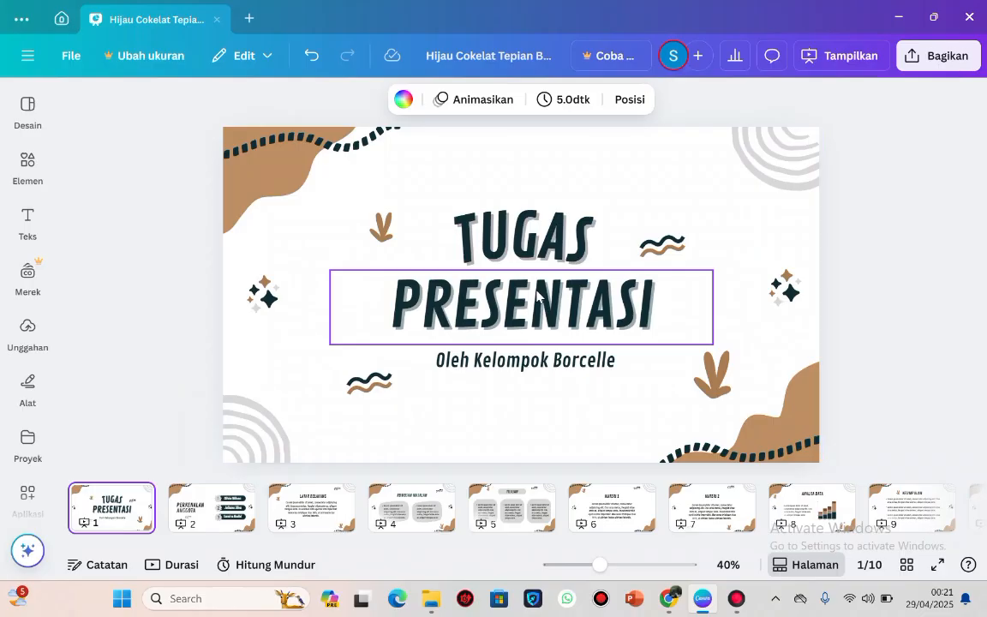
Select the curved TUGAS title on the cover page and keep the design in Edit mode.
click(570, 273)
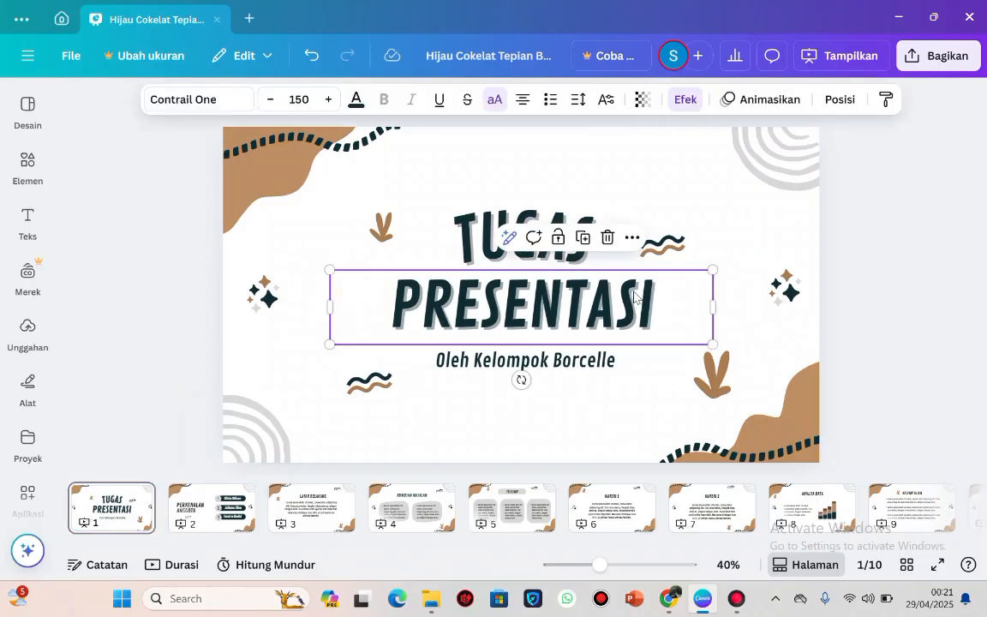
click(608, 241)
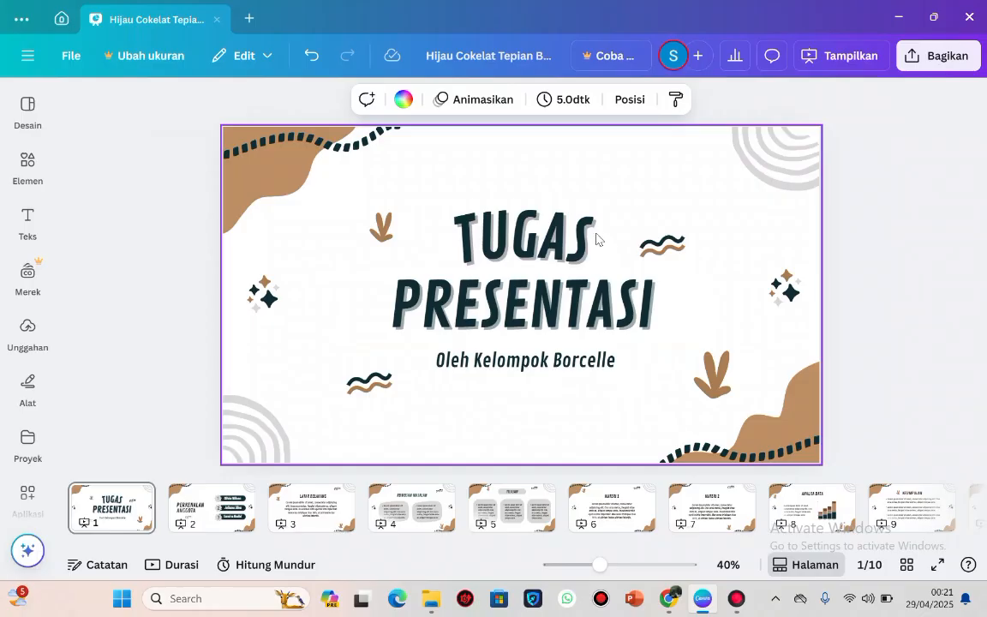
click(573, 230)
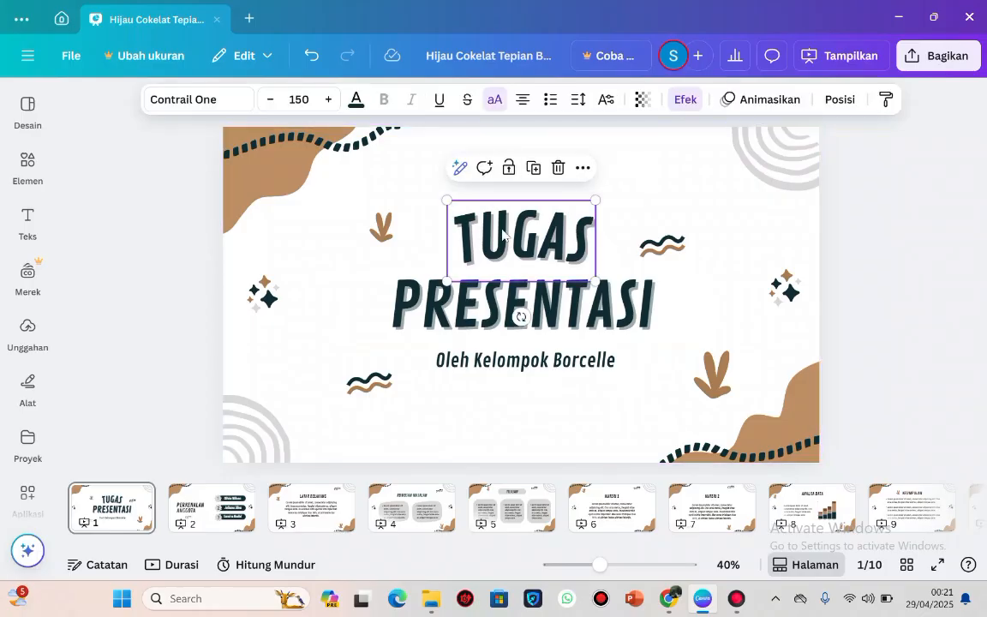
click(222, 56)
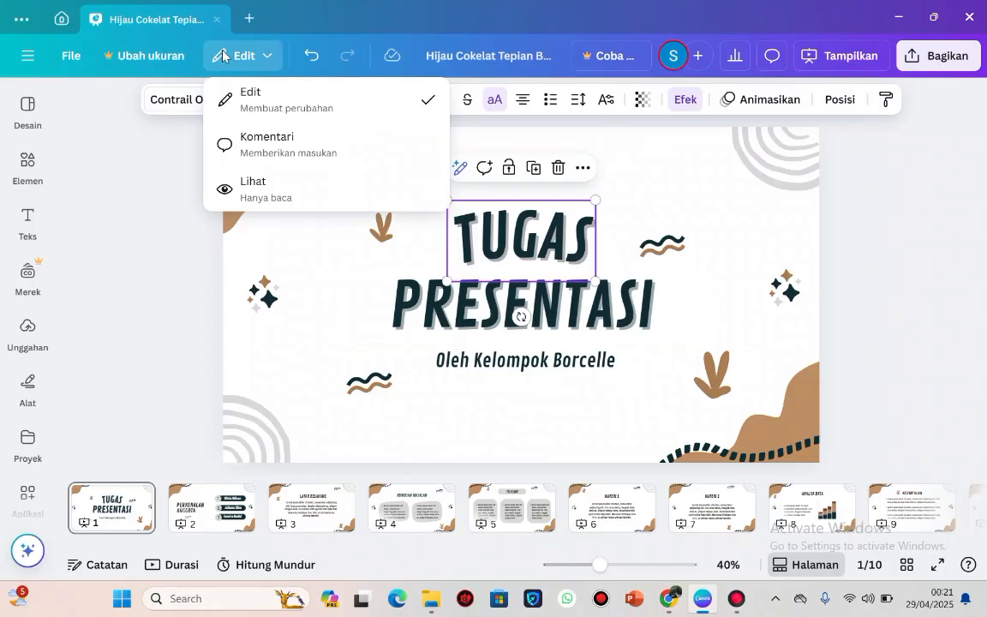
click(275, 99)
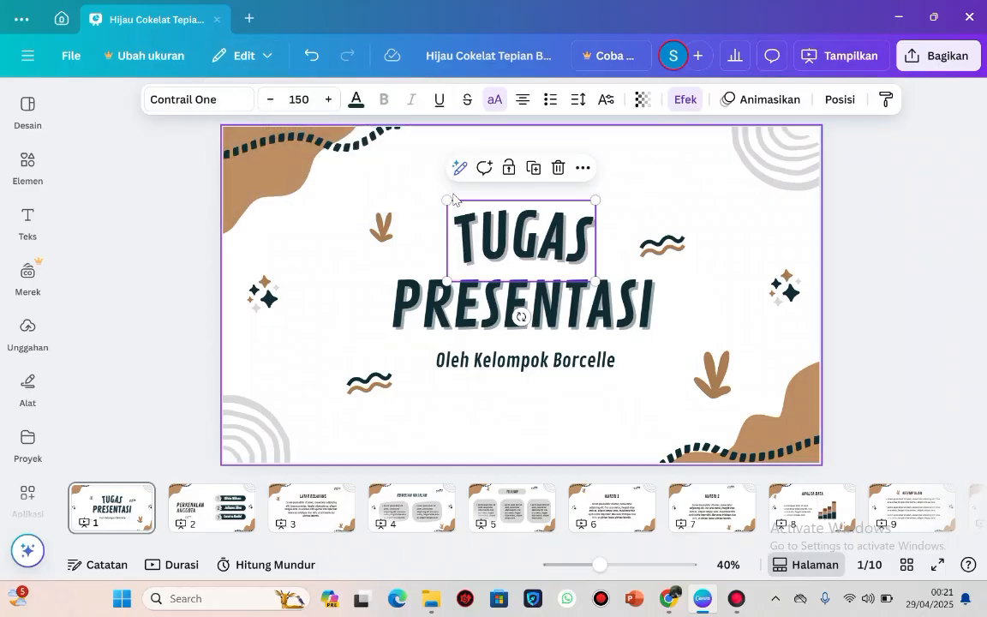
Replace the curved TUGAS title on the cover page with "DOMINASI NARASI".
double_click(570, 237)
click(590, 249)
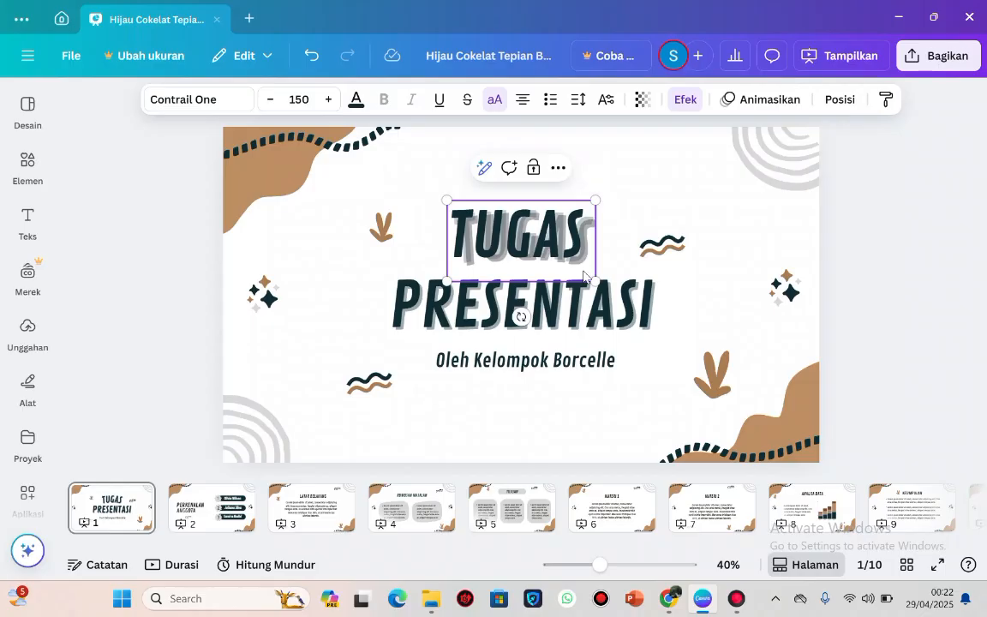
key(BackSpace)
key(BackSpace)
key(BackSpace)
key(BackSpace)
key(BackSpace)
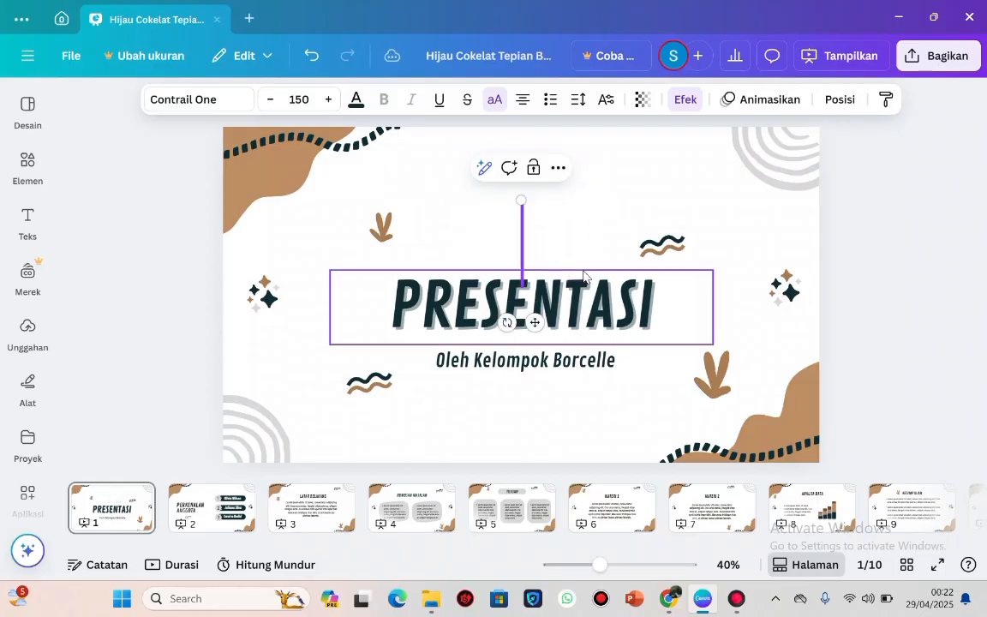
text(DO)
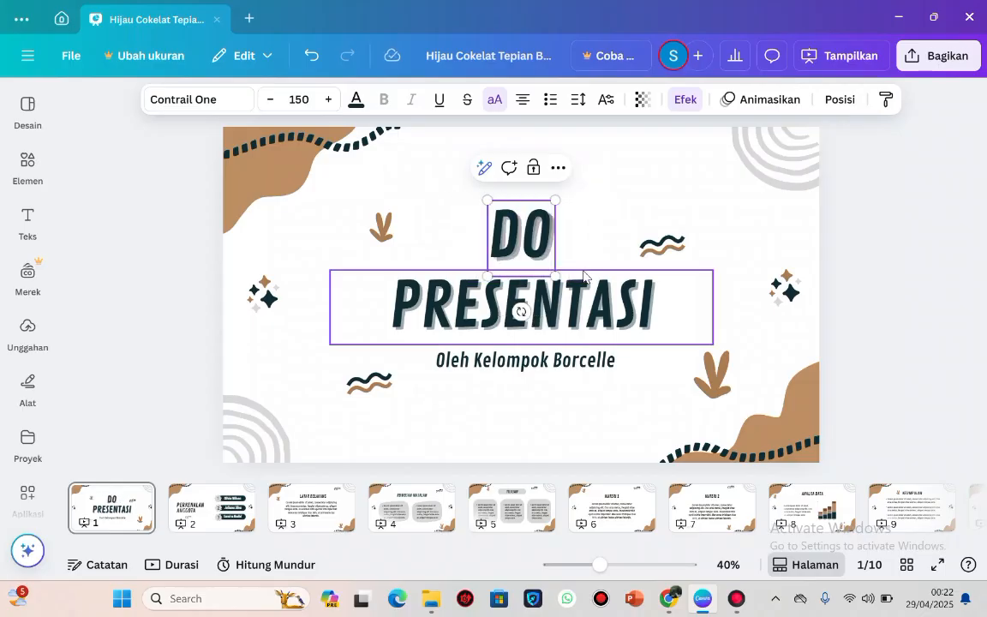
text(MI)
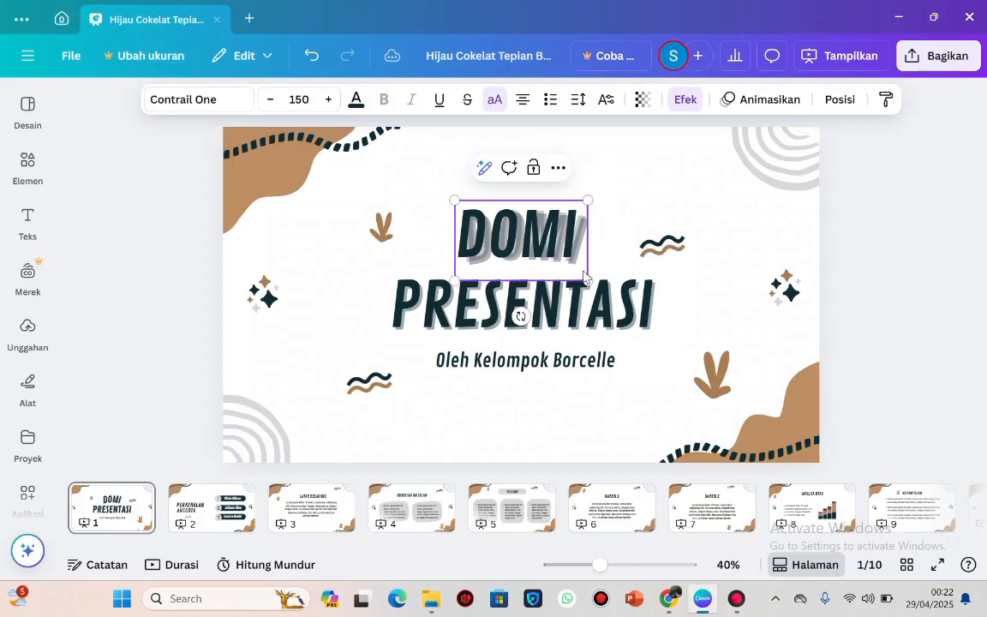
text(NASI)
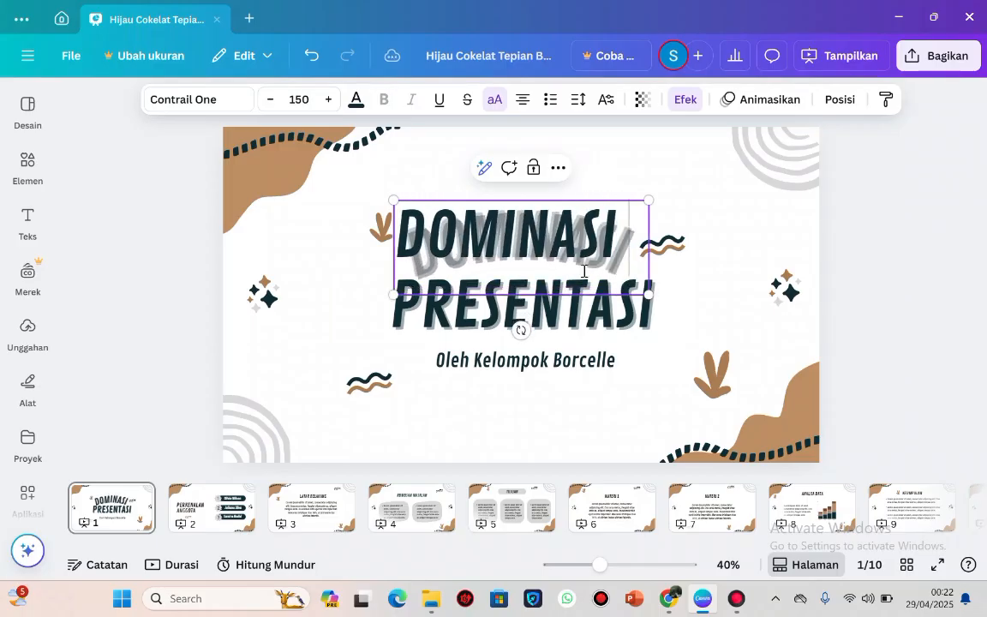
text( NARASI)
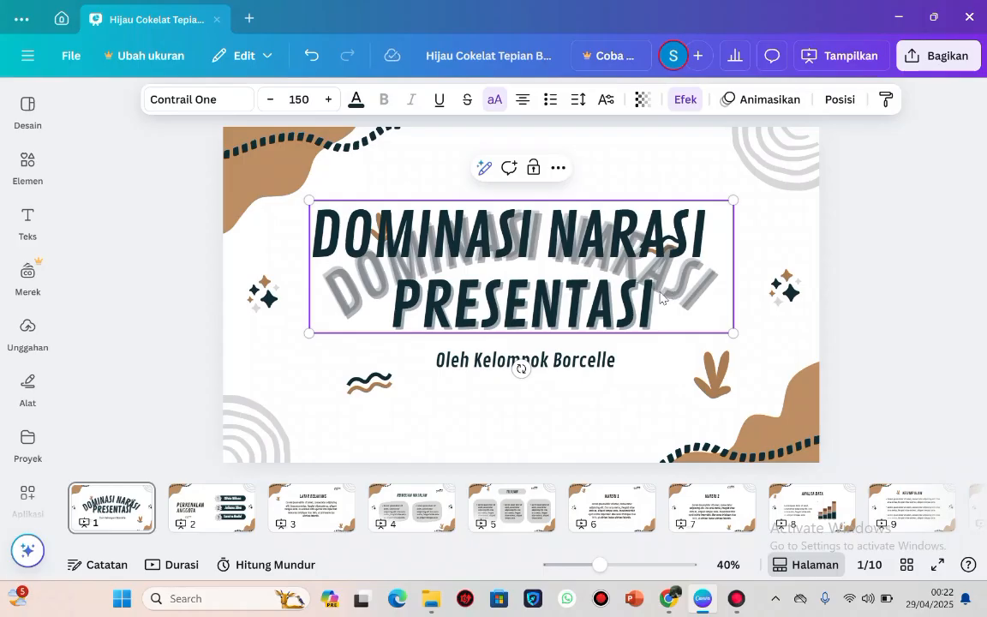
key(Escape)
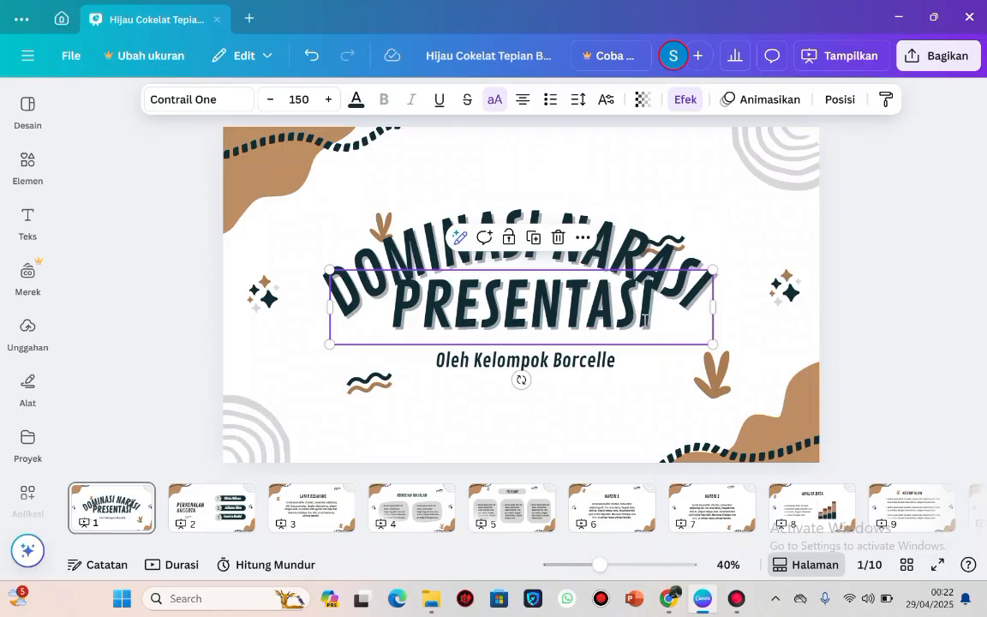
Replace the PRESENTASI text on the cover with "SEJARAH RESMI TERHADAP PENGETAHUAN LOKAL", starting a new line at "TERHADAP".
double_click(645, 319)
click(652, 320)
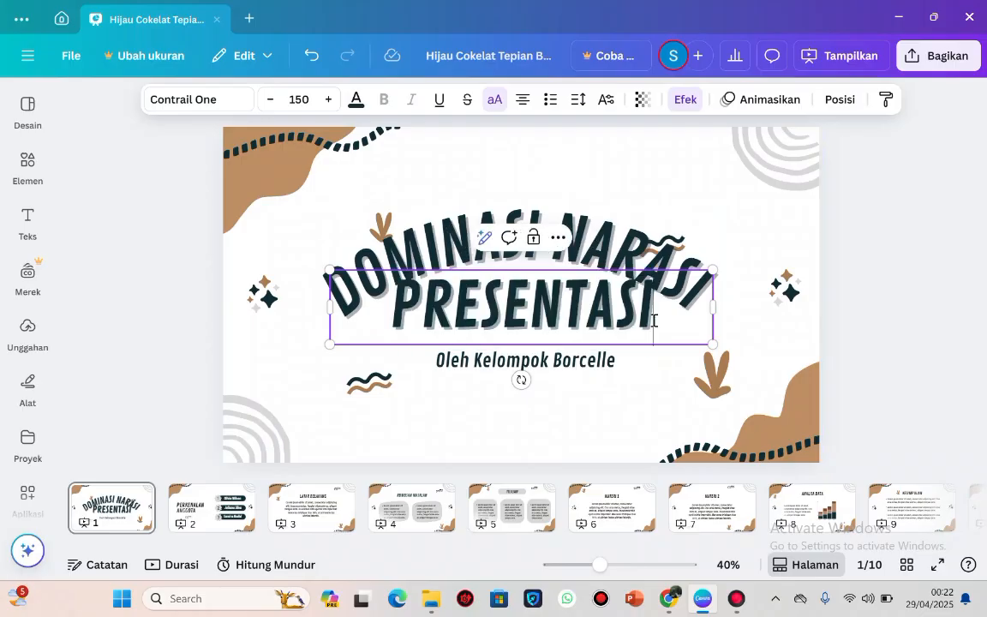
key(BackSpace)
key(BackSpace)
key(BackSpace)
key(BackSpace)
key(BackSpace)
key(BackSpace)
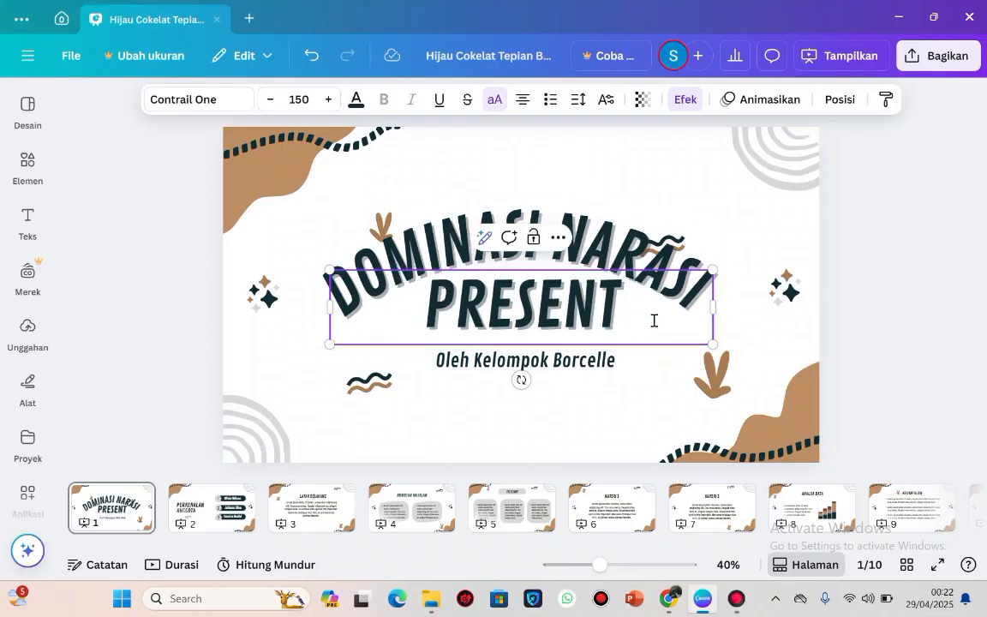
key(BackSpace)
key(BackSpace)
key(BackSpace)
key(BackSpace)
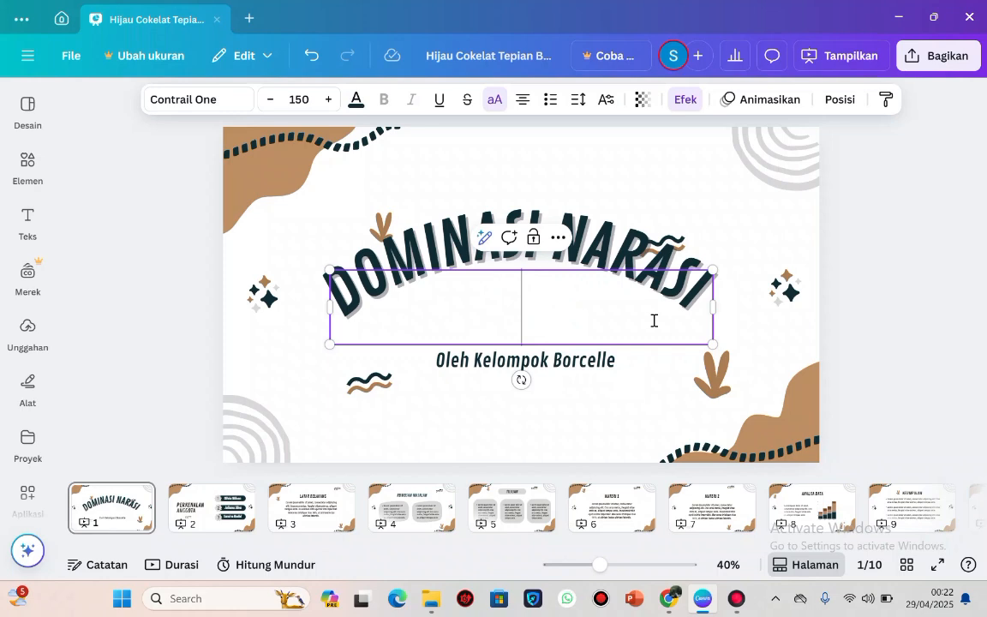
text(S)
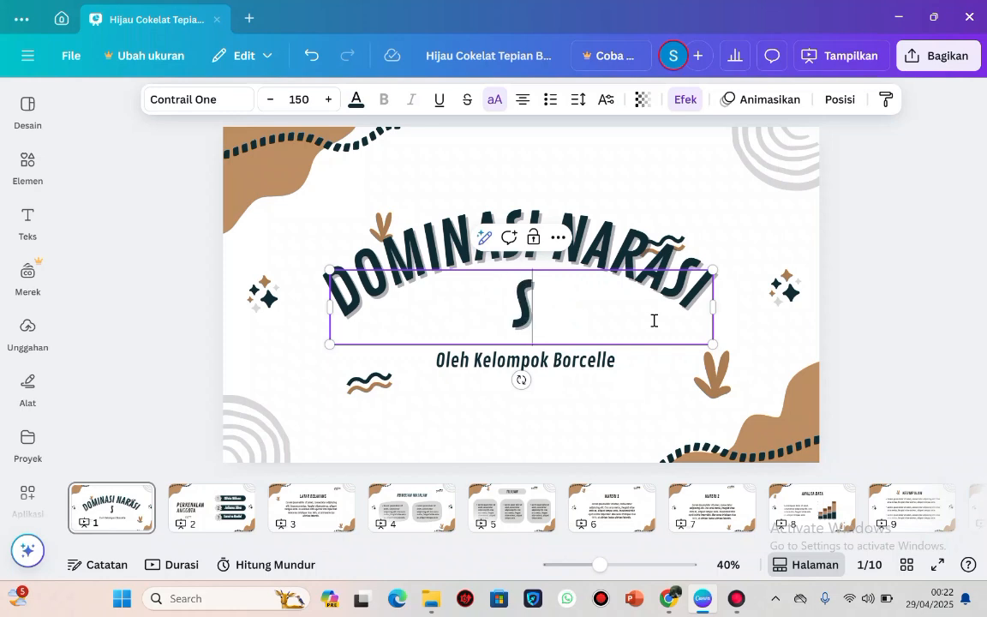
text(EJARA)
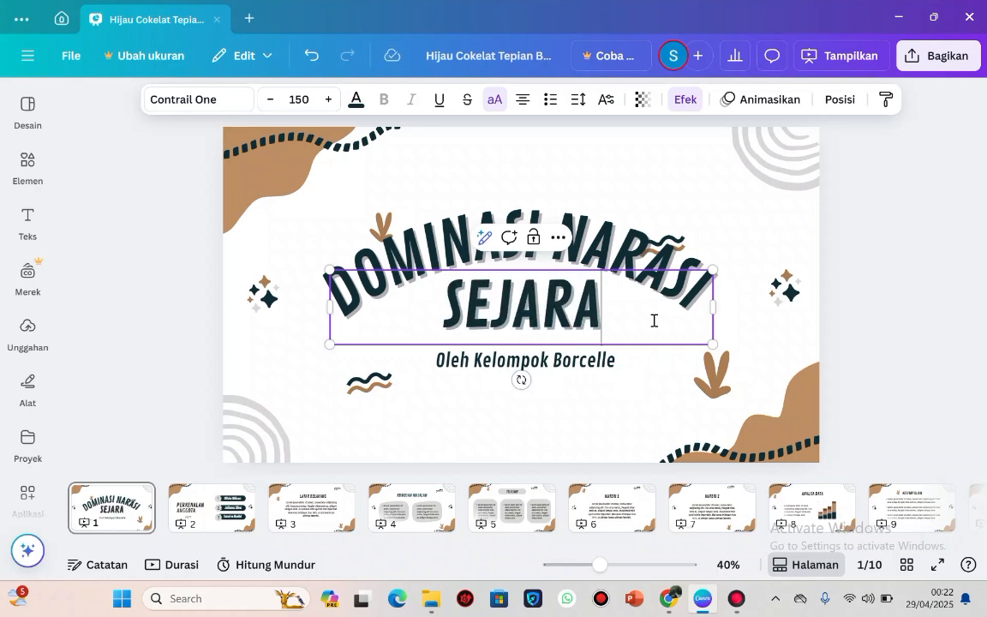
text(H R)
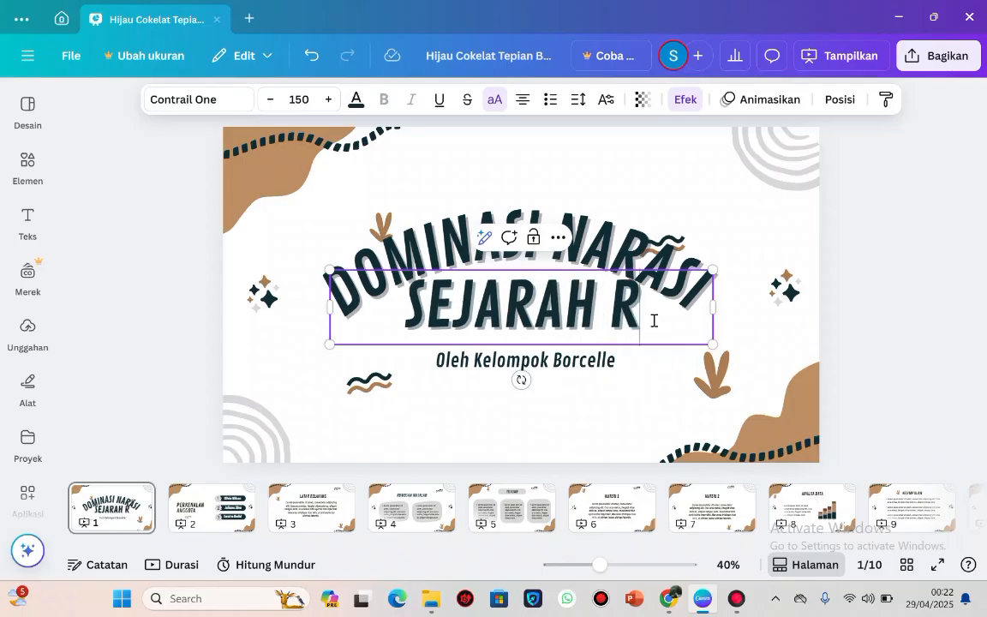
text(ESMY T)
key(Return)
text(TERHADAP)
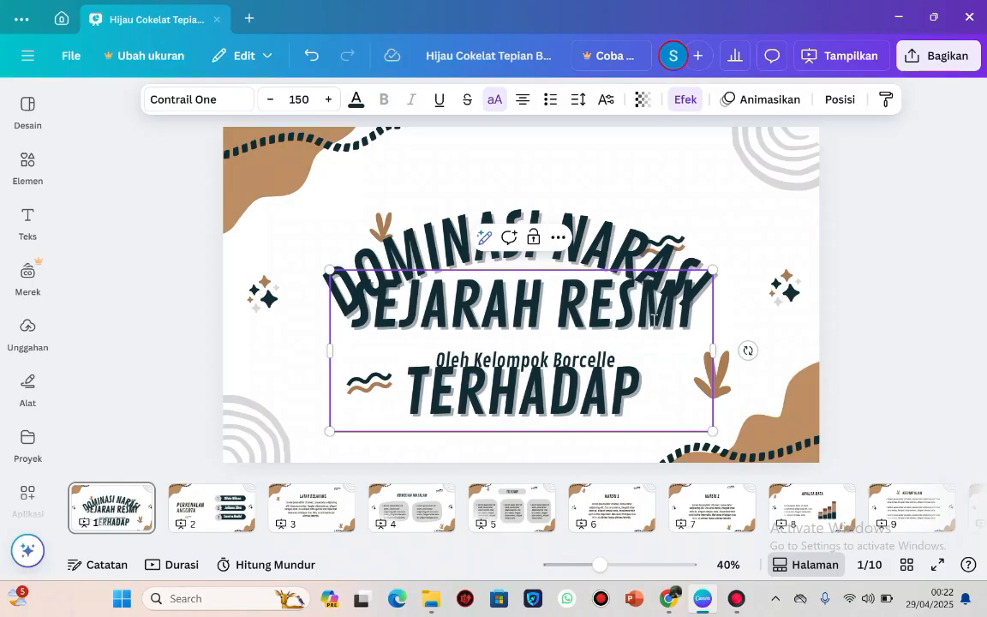
text( PENGE)
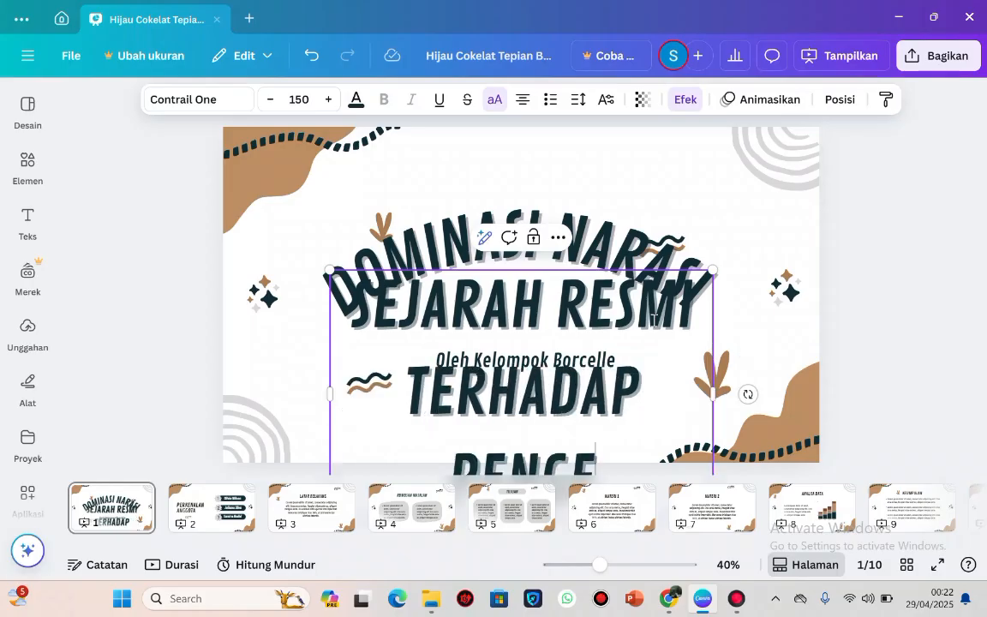
text(TAHUAN I)
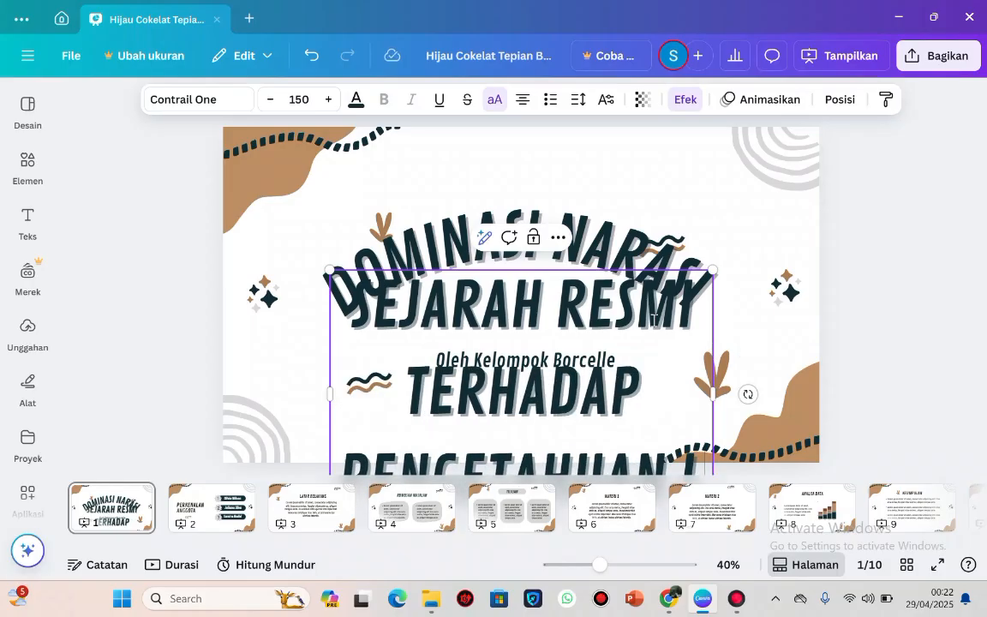
Reduce the "SEJARAH RESMI TERHADAP PENGETAHUAN LOKAL" text to size 136, widen its box to the page's right edge, and scale it down to size 101.
scroll(654, 320, down, 1)
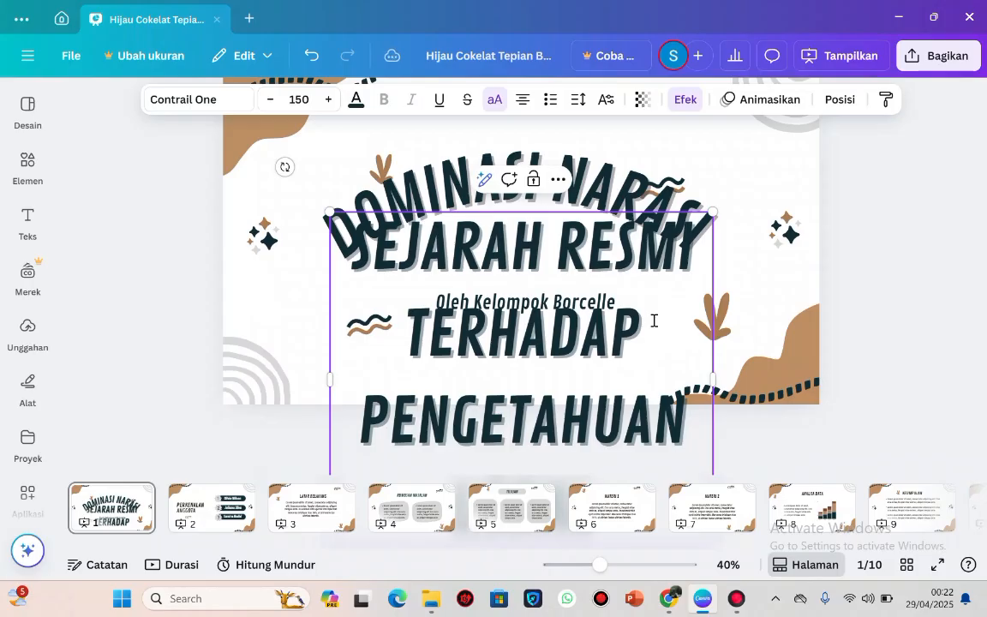
click(278, 103)
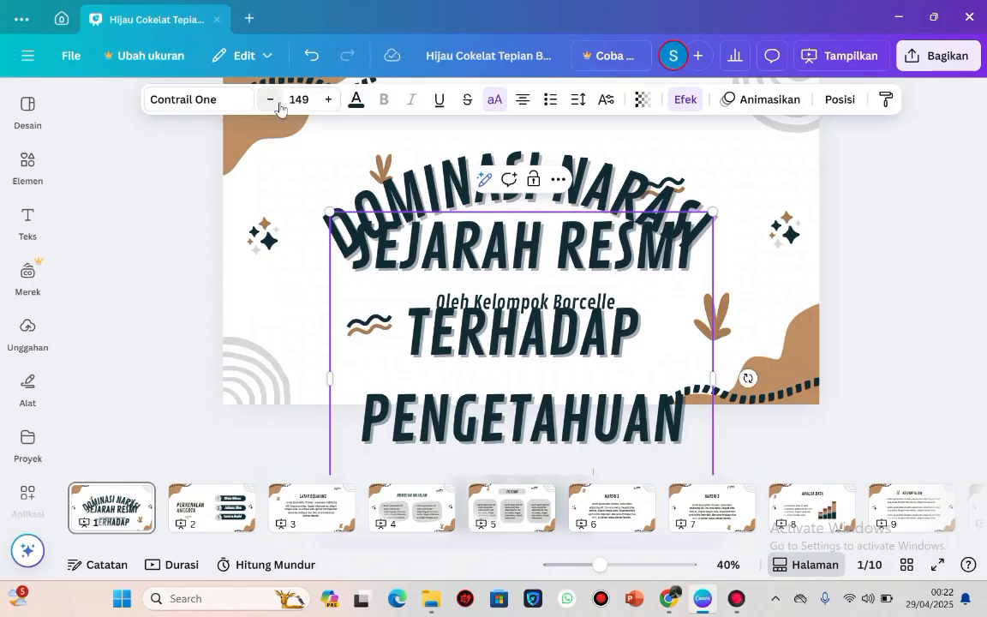
click(270, 99)
click(270, 99)
click(270, 99)
click(270, 99)
click(270, 100)
click(270, 99)
click(270, 100)
click(270, 100)
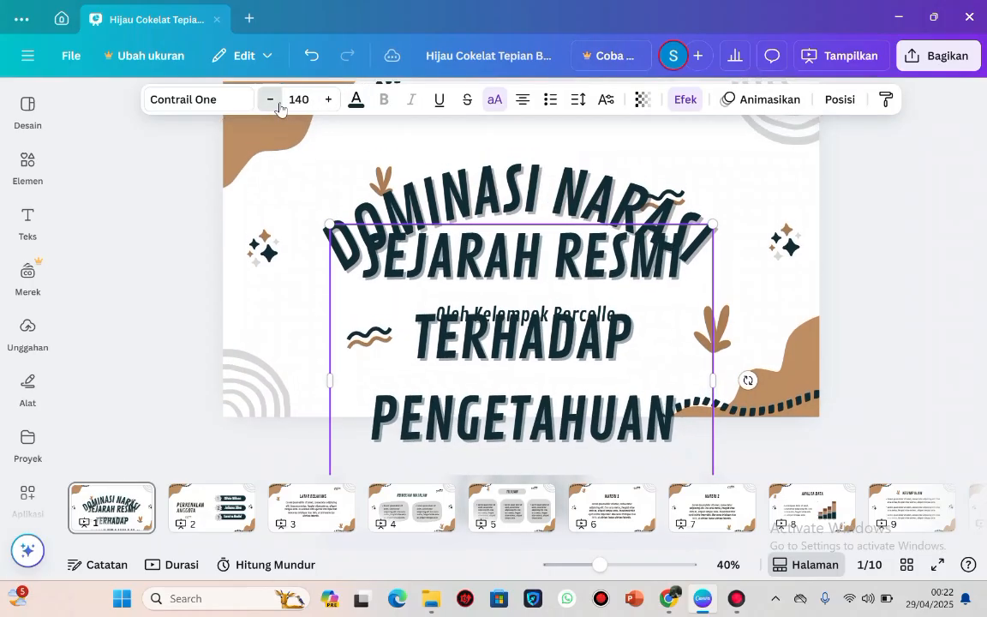
click(269, 99)
click(270, 100)
click(270, 100)
click(270, 99)
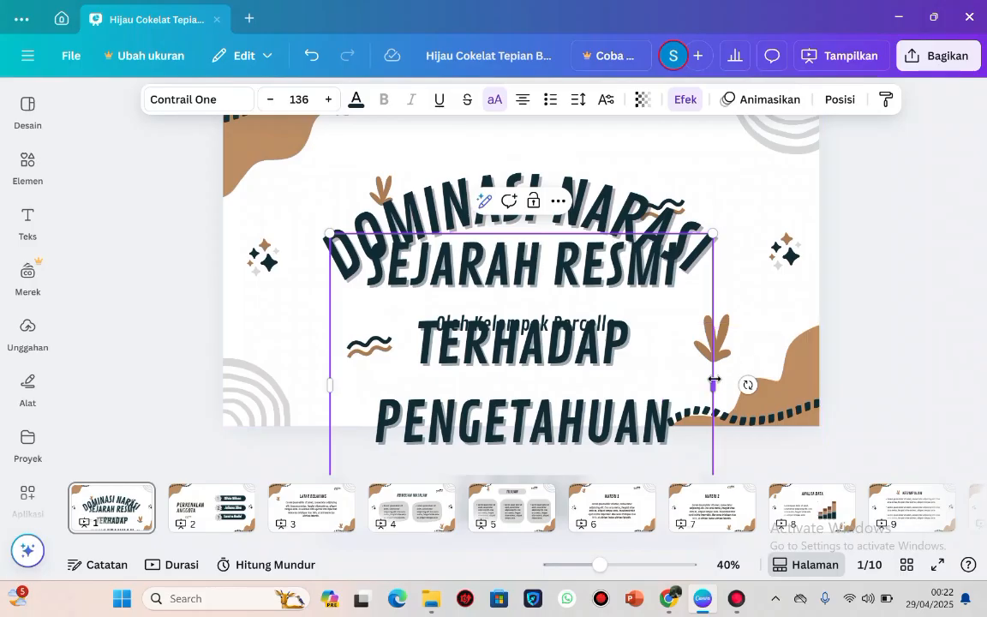
drag(715, 382, 822, 349)
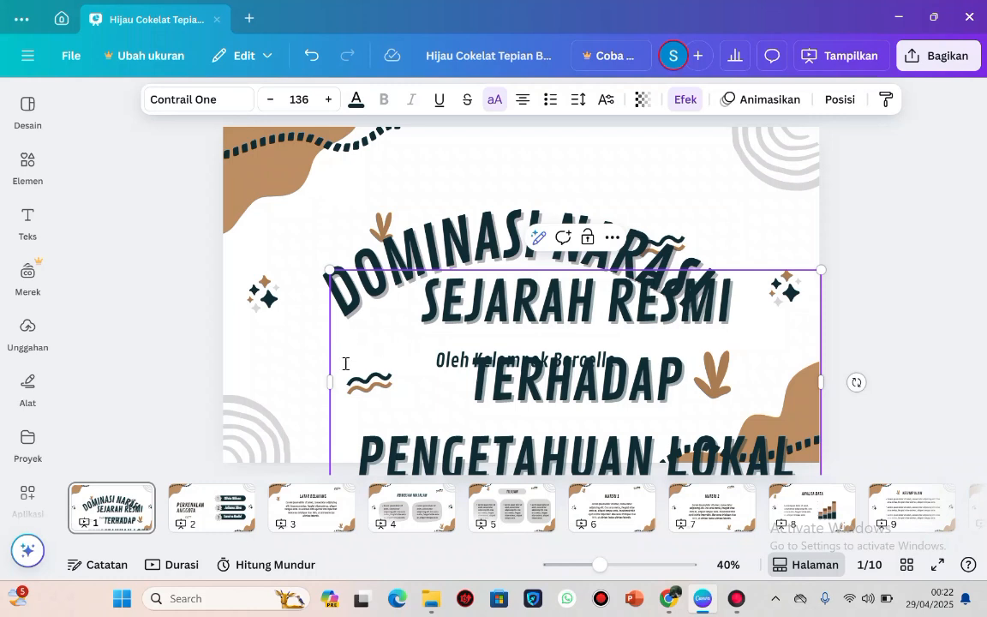
drag(329, 270, 458, 329)
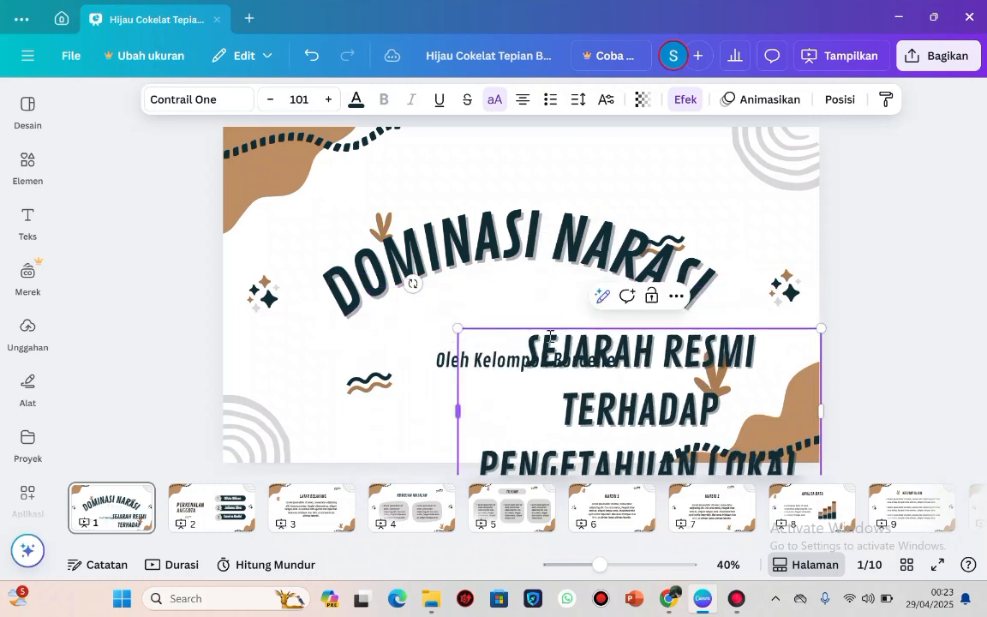
Move the "SEJARAH RESMI TERHADAP PENGETAHUAN LOKAL" text to the middle of the cover page and scale it up to size 103.
click(872, 371)
click(757, 373)
drag(757, 374, 643, 318)
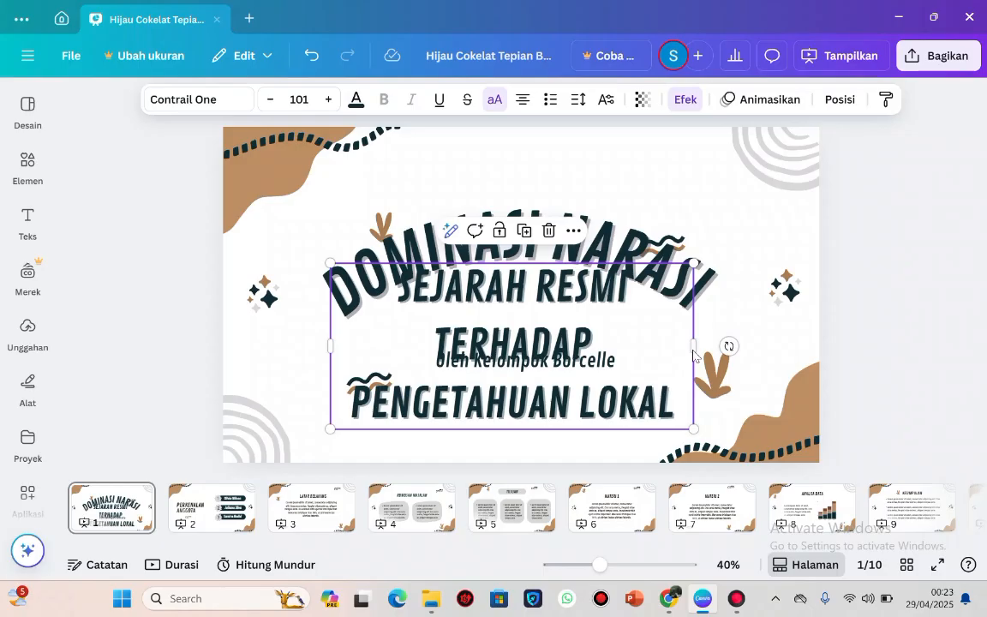
drag(698, 353, 730, 316)
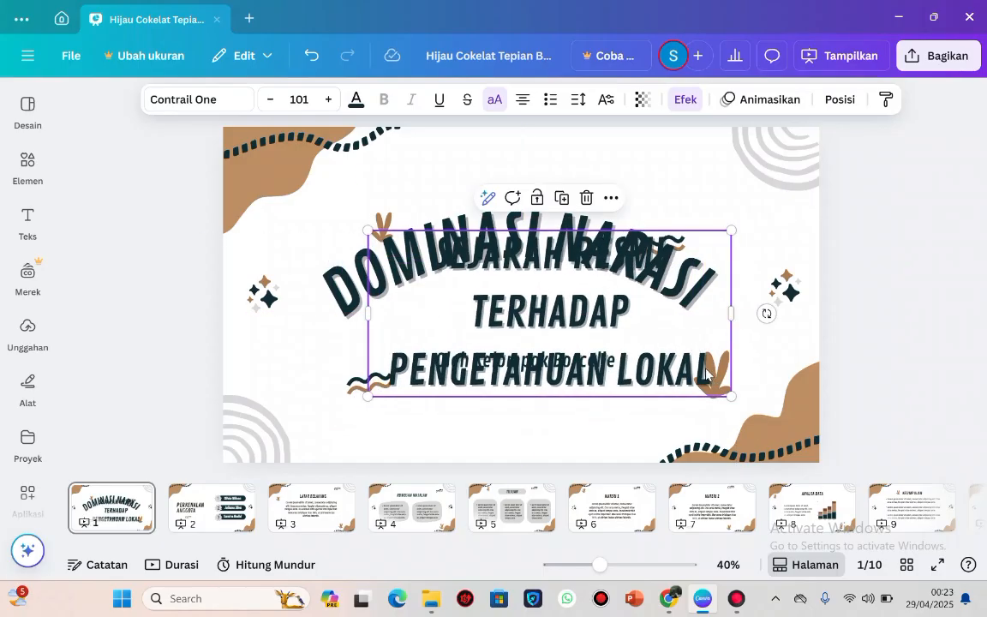
drag(733, 397, 741, 400)
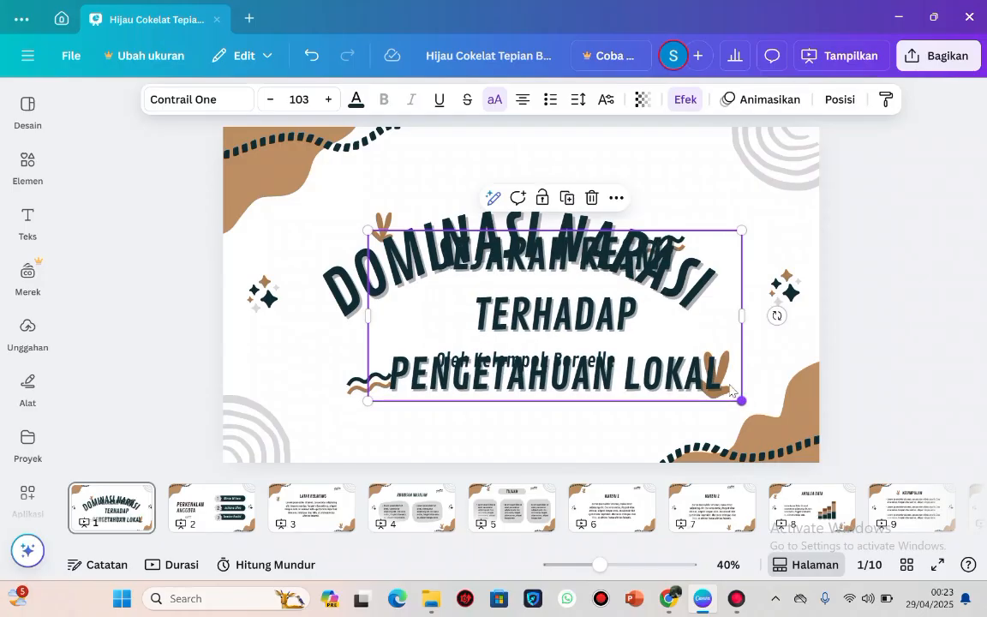
Left-align the SEJARAH RESMI text and remove the gap between TERHADAP and PENGETAHUAN so the words run together.
click(523, 99)
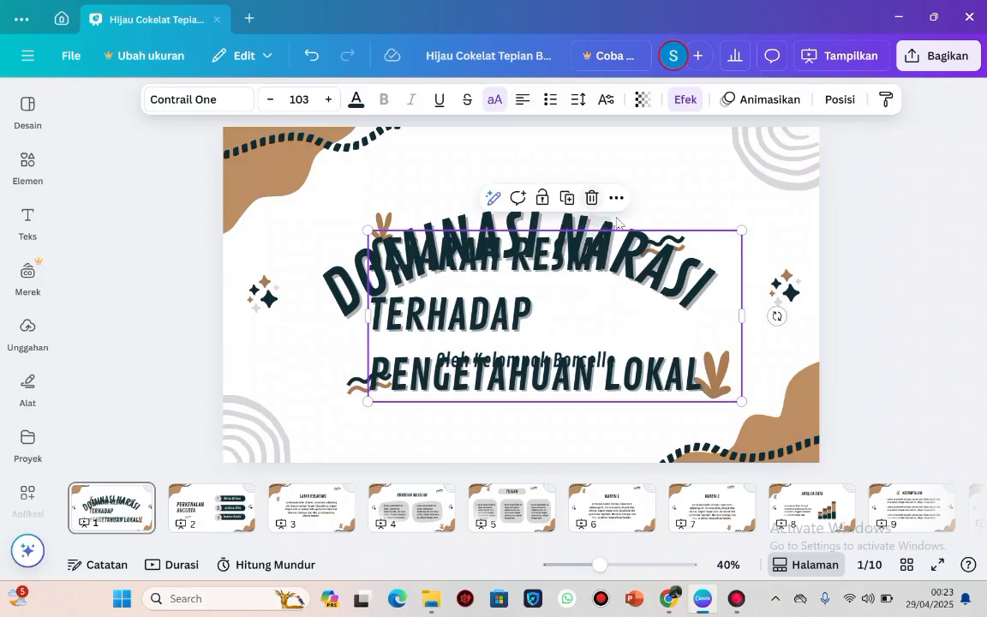
click(374, 363)
key(BackSpace)
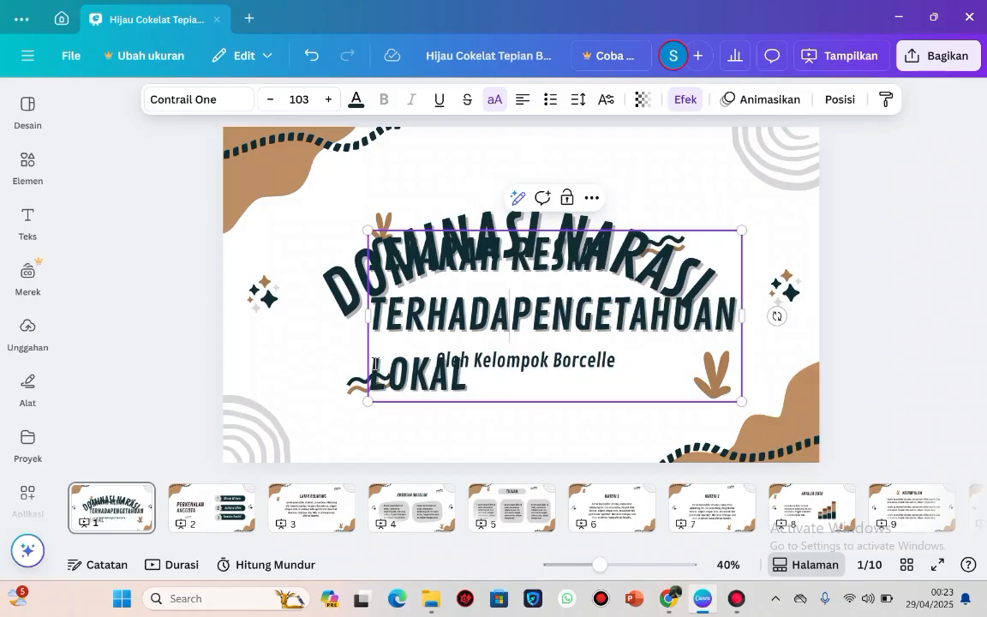
key(ctrl+z)
key(BackSpace)
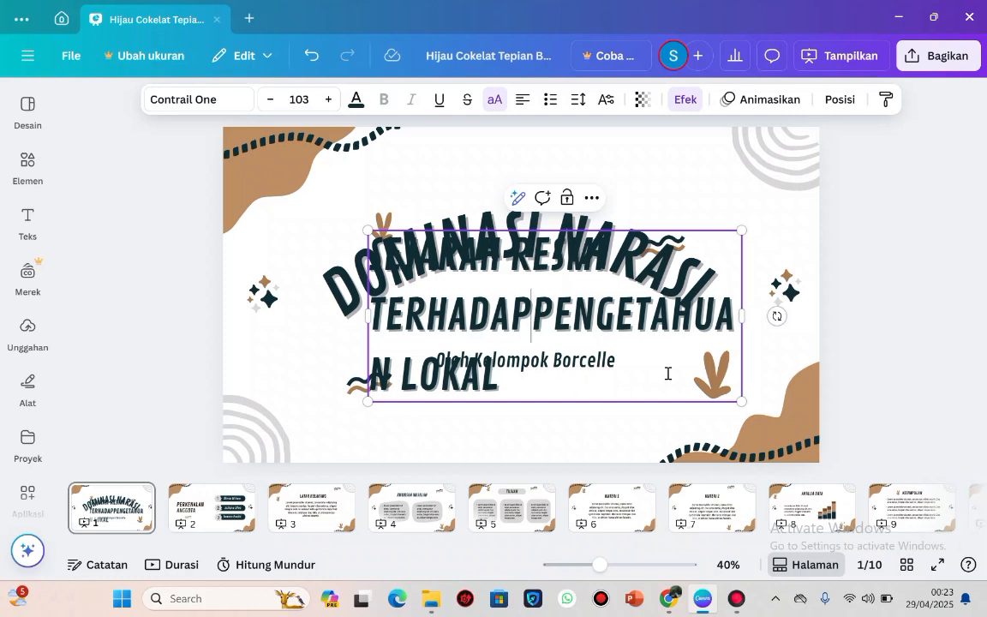
Widen the SEJARAH RESMI text box until PENGETAHUAN LOKAL fits beside TERHADAP, and move the box back inside the page.
drag(742, 316, 875, 342)
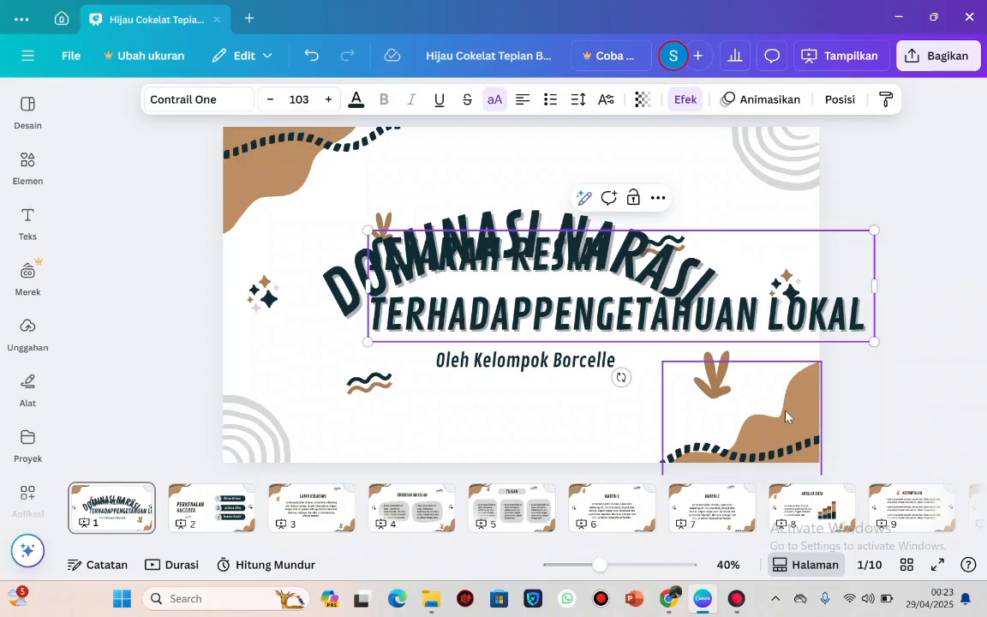
click(691, 367)
click(713, 305)
drag(691, 270, 622, 316)
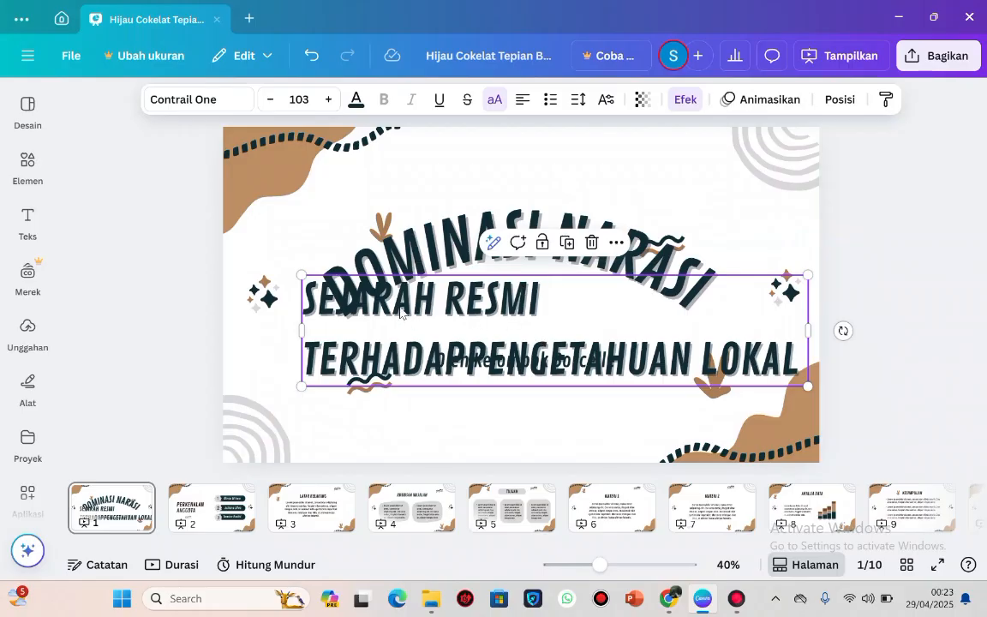
Rearrange the text into two centred lines, "SEJARAH RESMITERHADAP" and "PENGETAHUAN LOKAL".
click(306, 343)
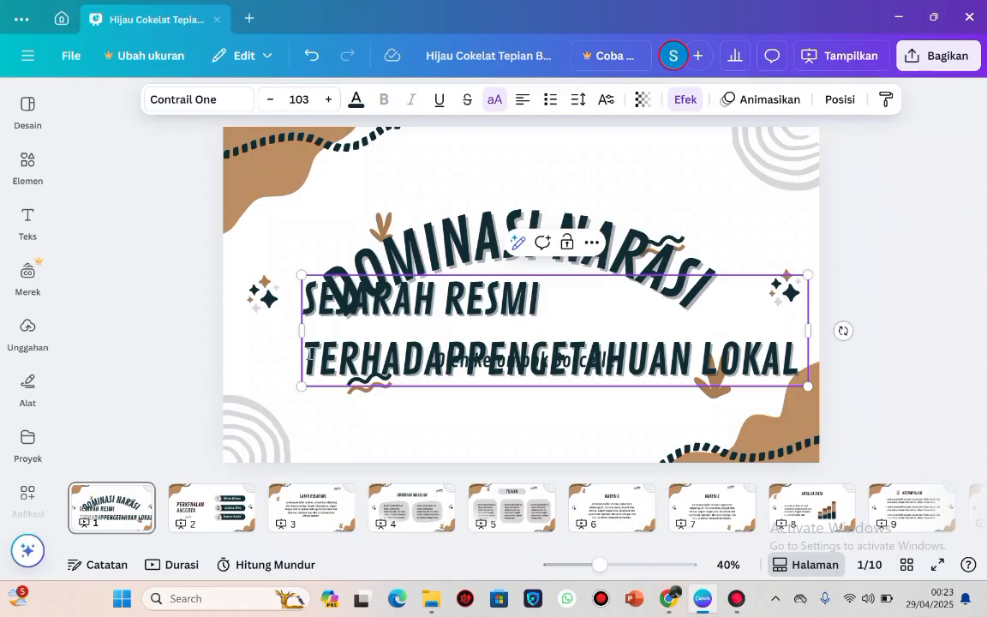
double_click(309, 354)
click(309, 354)
key(BackSpace)
key(BackSpace)
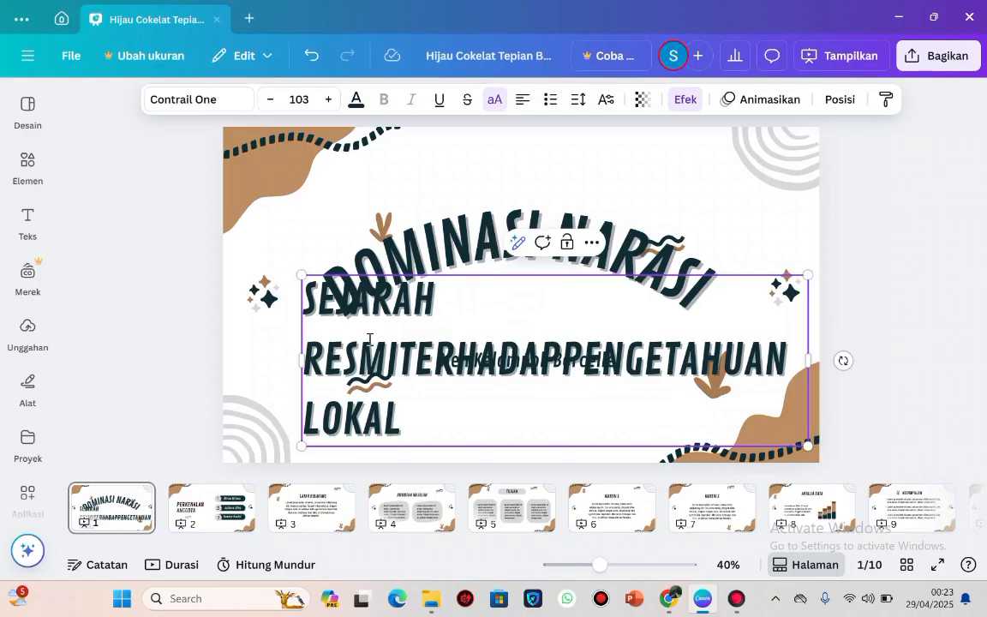
key(Right)
key(Right)
key(Right)
key(Right)
key(Right)
key(Right)
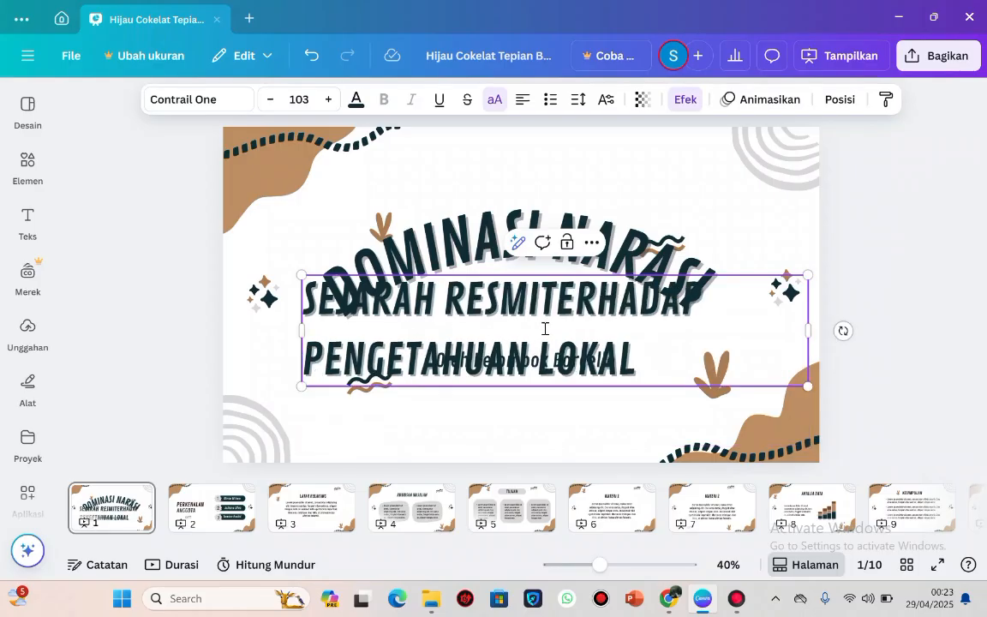
click(526, 109)
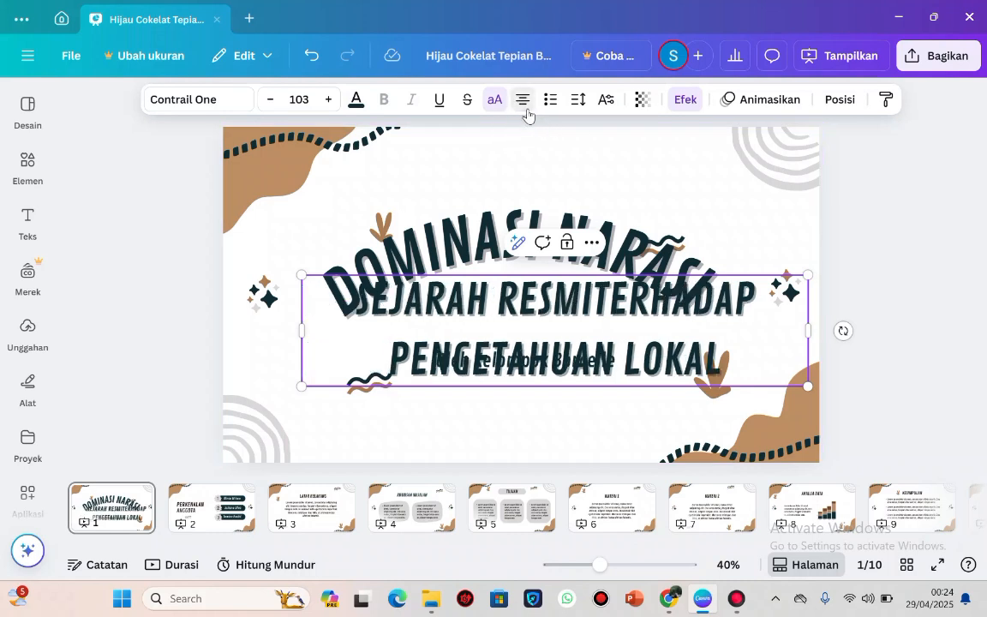
Move the curved DOMINASI NARASI title to the cover's upper edge and shift the SEJARAH RESMI text in below it.
click(495, 248)
drag(515, 171, 565, 128)
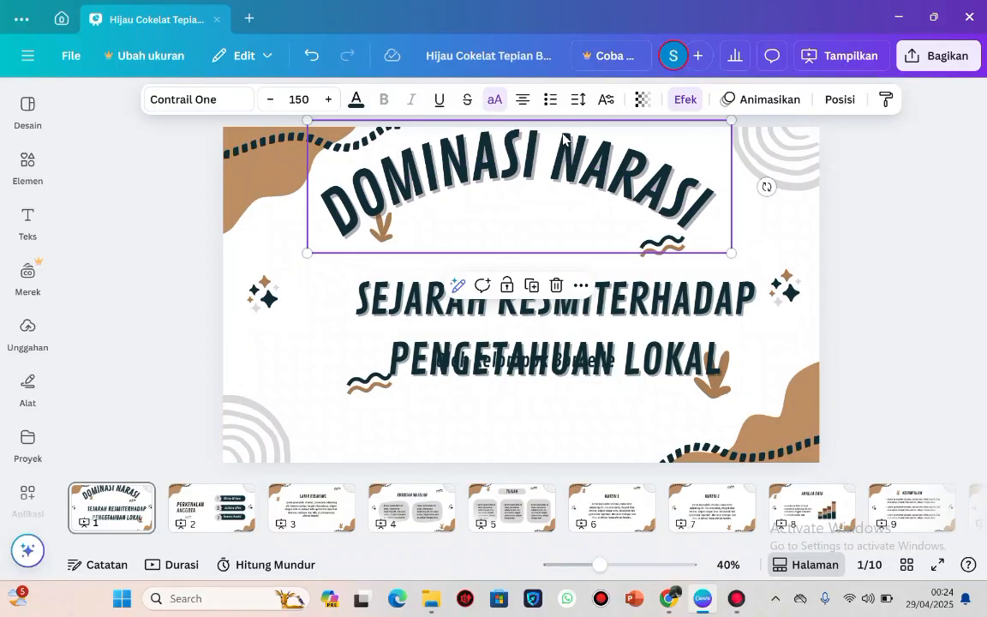
click(542, 325)
drag(542, 326, 511, 306)
Move the "Oleh Kelompok Borcelle" byline down near the cover's lower edge and nudge the SEJARAH RESMI text sideways.
click(529, 364)
drag(531, 366, 538, 427)
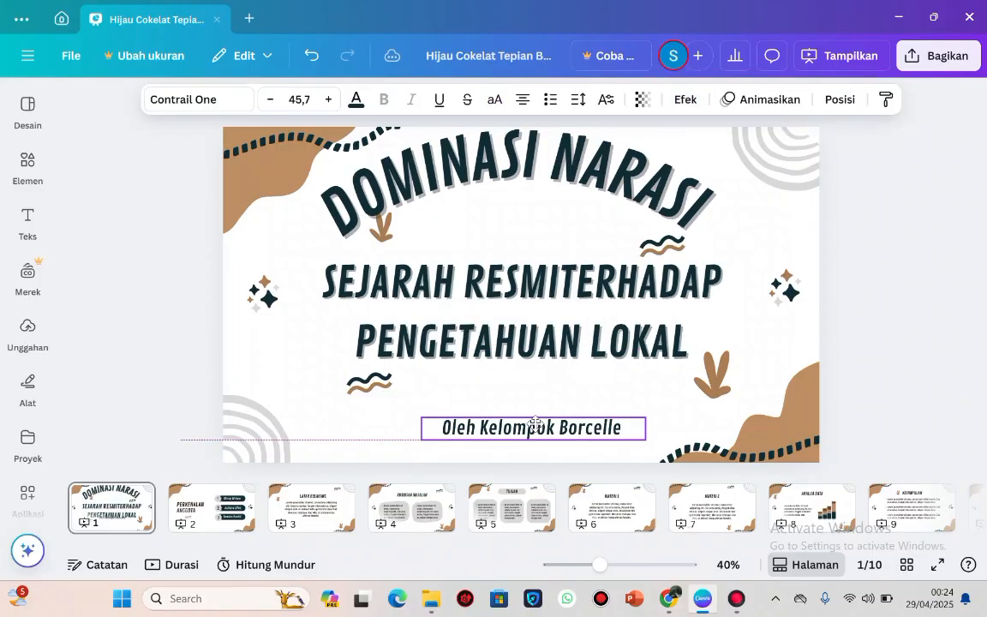
click(550, 347)
mouse_move(558, 354)
mouse_down()
mouse_move(567, 348)
mouse_move(551, 347)
mouse_move(556, 354)
mouse_up()
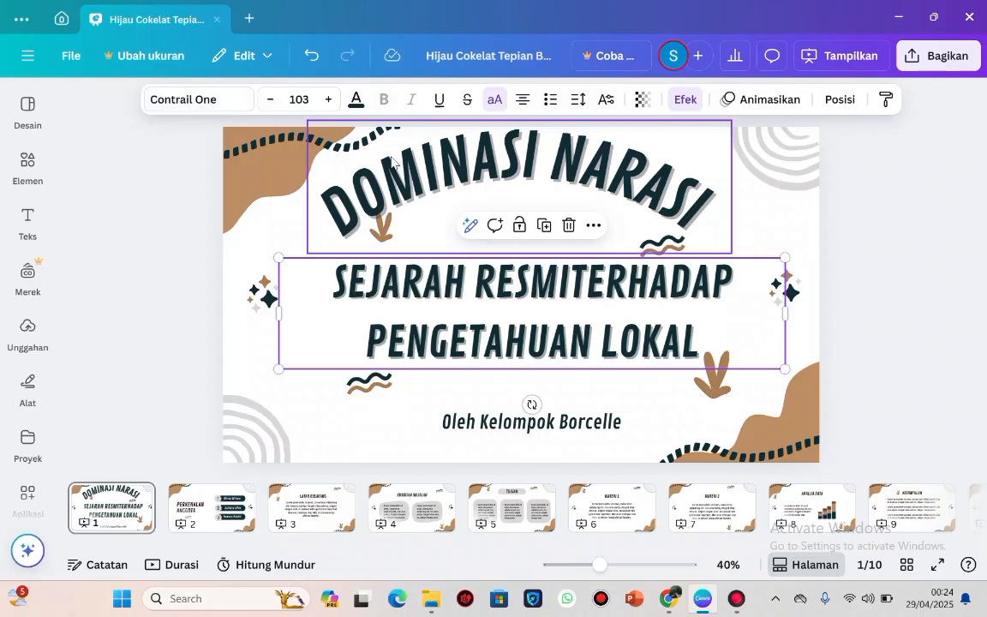
Reduce the SEJARAH RESMI text to size 92,5 and move it slightly down the page.
click(270, 99)
click(270, 100)
click(270, 99)
click(270, 100)
click(270, 100)
click(270, 99)
click(270, 99)
click(269, 99)
click(270, 99)
click(270, 100)
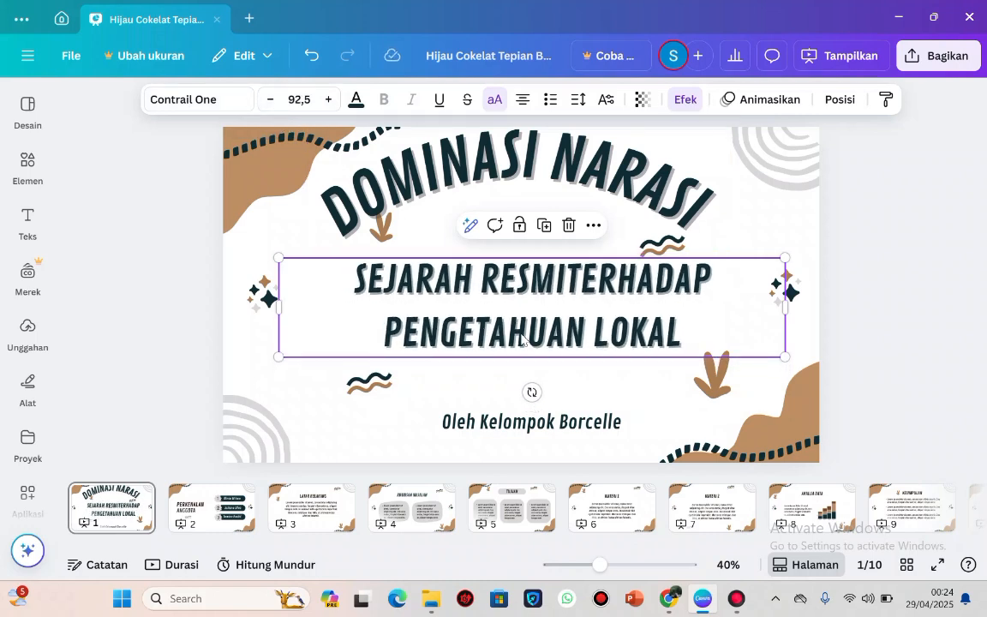
drag(533, 355, 533, 374)
Shift the DOMINASI NARASI title aside and move the upper wavy-line ornament to just above the right-hand sparkles.
click(512, 192)
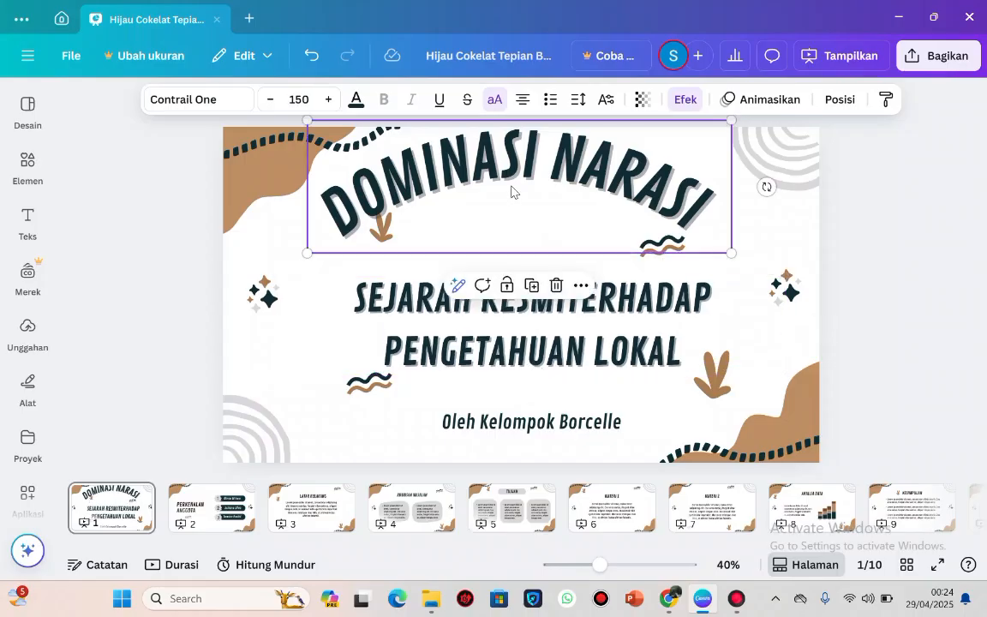
mouse_move(512, 191)
mouse_down()
mouse_move(521, 238)
mouse_move(524, 199)
mouse_up()
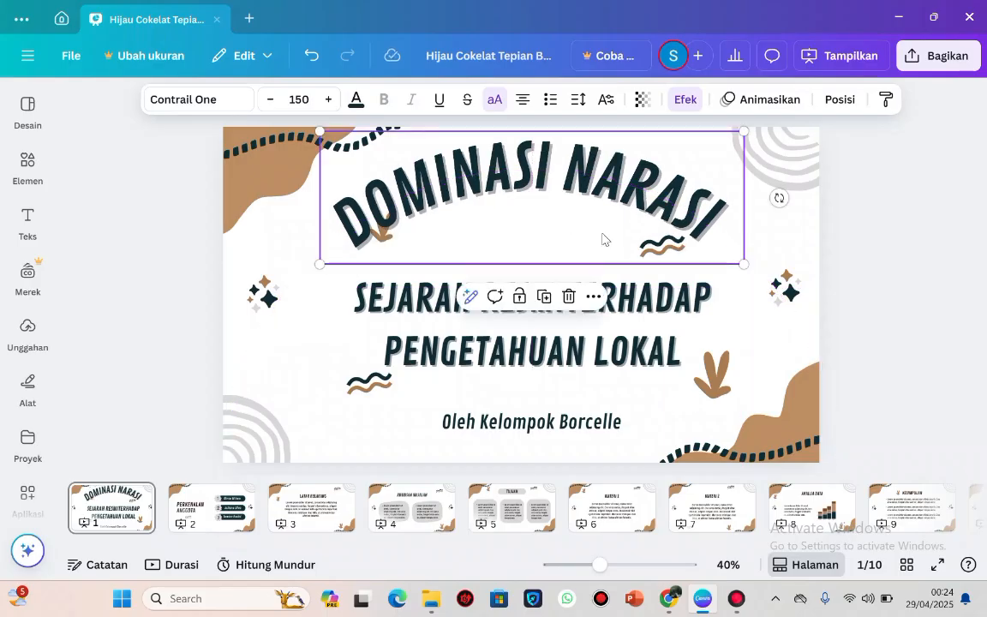
click(662, 267)
click(659, 263)
mouse_move(659, 263)
mouse_down()
mouse_move(630, 224)
mouse_move(578, 246)
mouse_up()
mouse_move(677, 257)
mouse_down()
mouse_move(730, 242)
mouse_move(792, 257)
mouse_up()
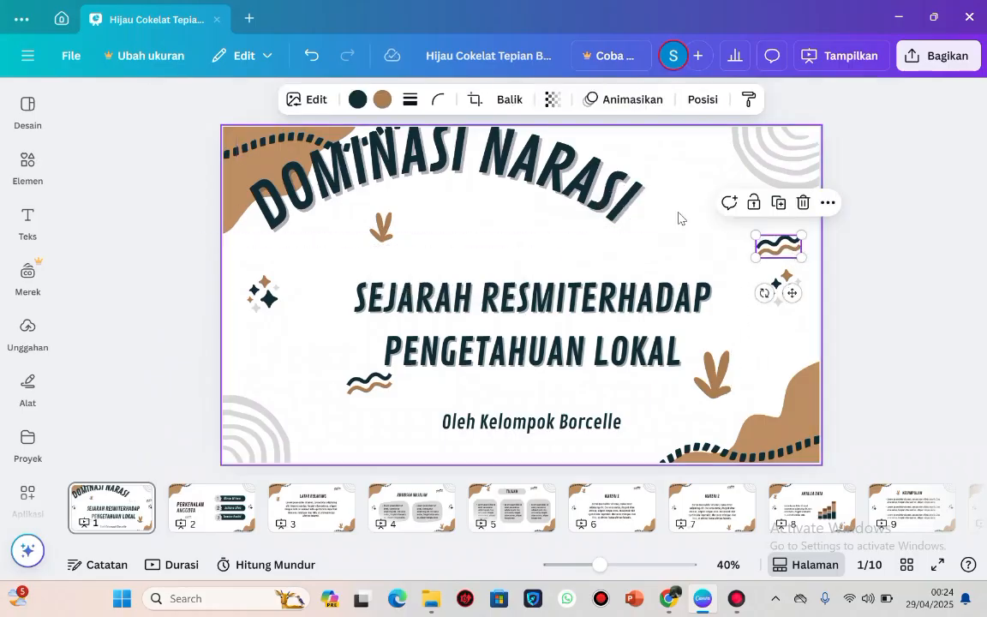
Drop the DOMINASI NARASI title clear of the upper leaf ornament and move that leaf to just above the left-hand sparkles.
drag(548, 178, 639, 285)
double_click(392, 225)
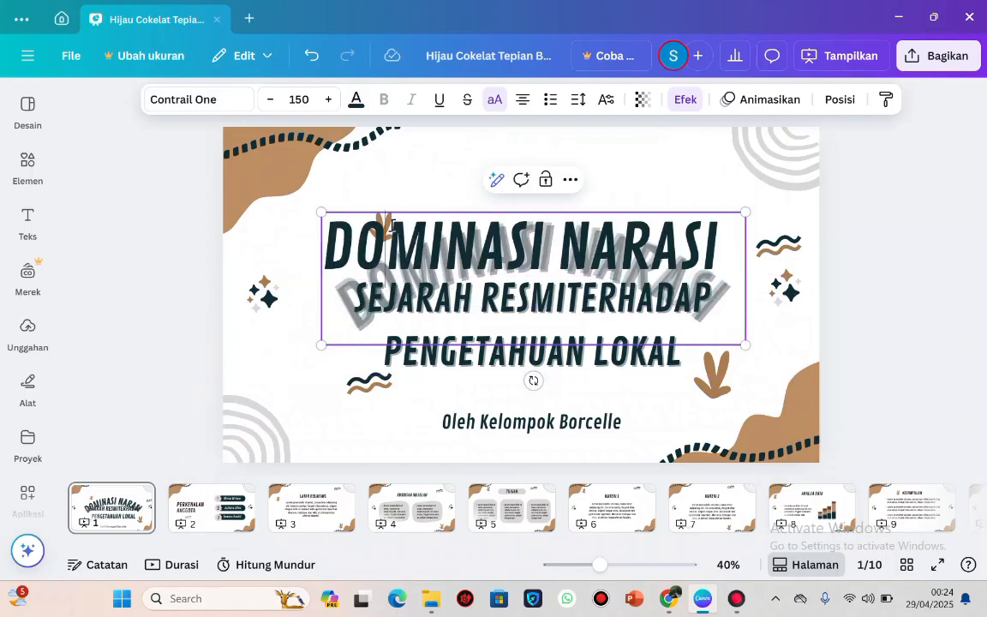
click(396, 190)
click(374, 217)
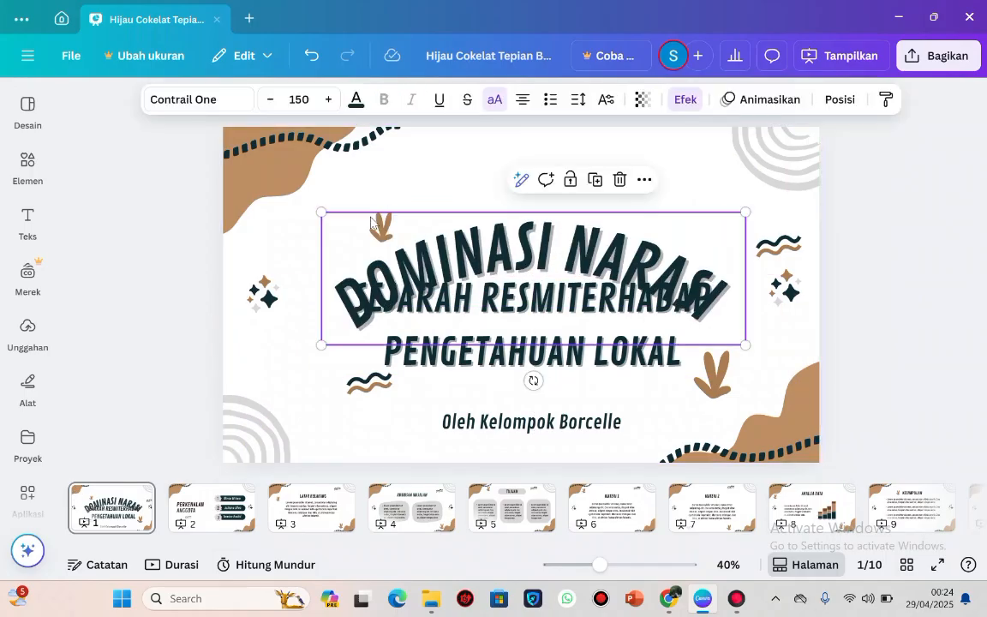
drag(377, 220, 420, 254)
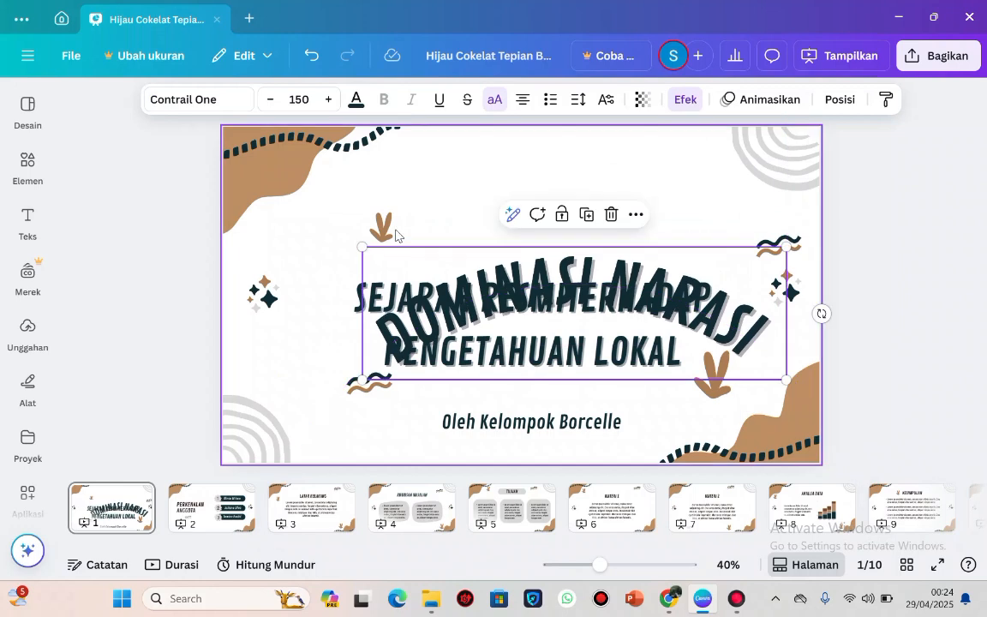
click(377, 225)
drag(377, 225, 254, 216)
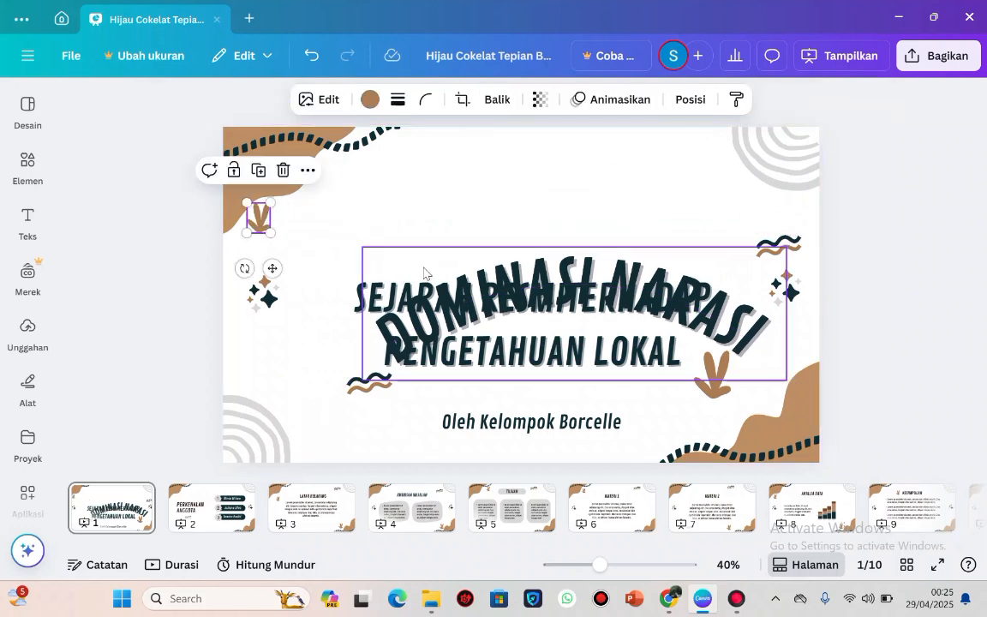
Place the curved DOMINASI NARASI title in the upper middle of the cover and align the SEJARAH RESMI text directly beneath it.
click(468, 287)
drag(466, 281, 446, 286)
drag(601, 263, 543, 177)
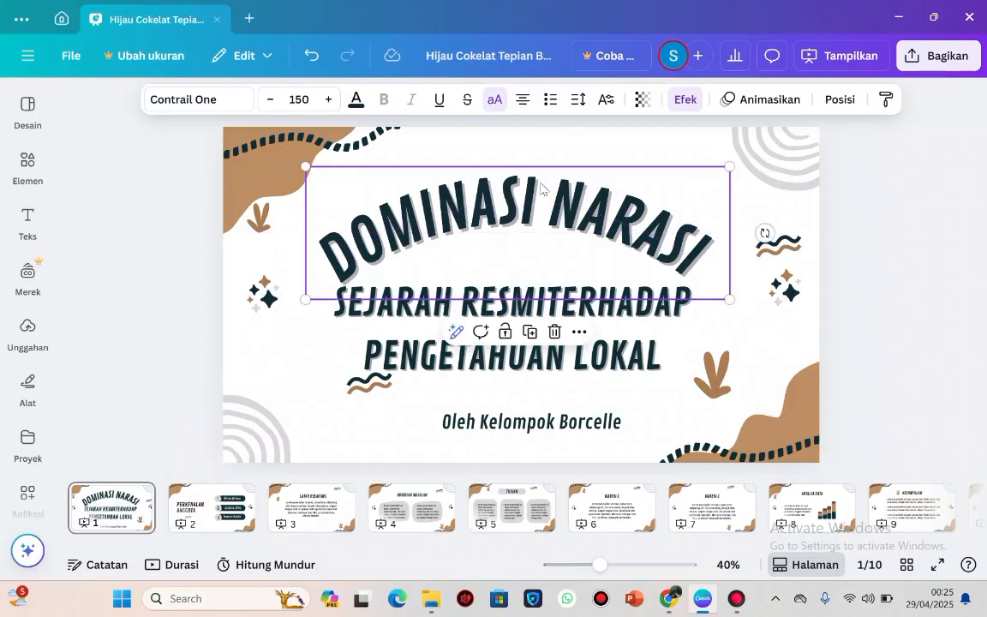
click(619, 331)
drag(622, 331, 632, 326)
Delete the "Oleh Kelompok Borcelle" byline text from the cover page.
click(573, 428)
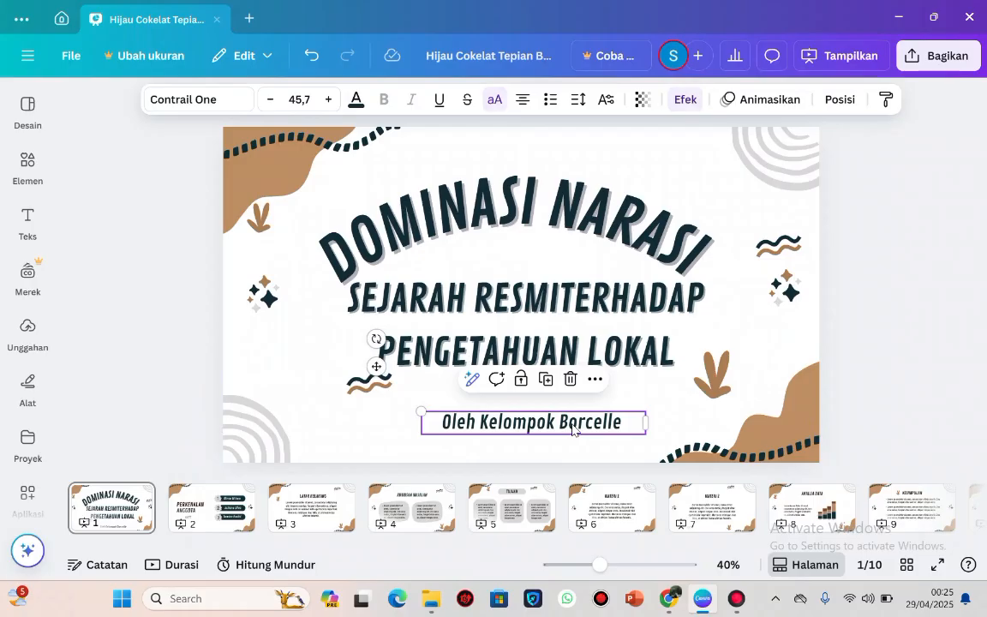
double_click(617, 420)
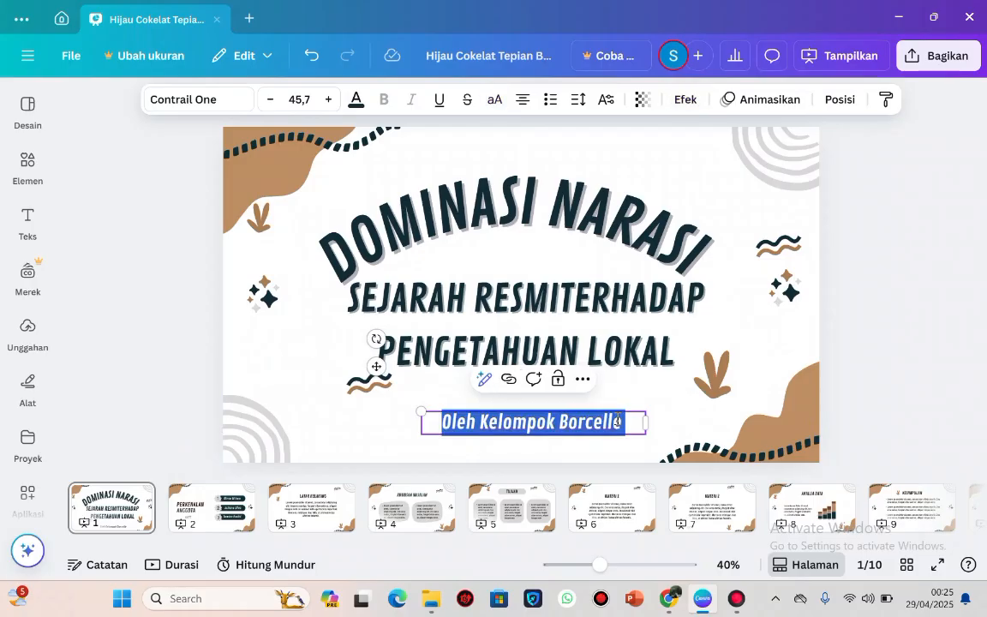
key(BackSpace)
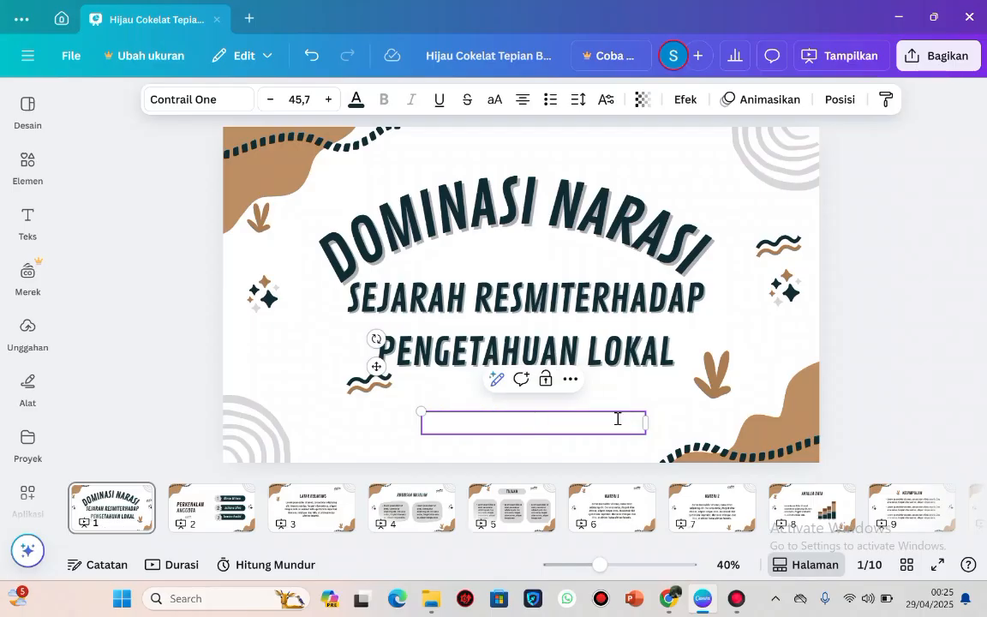
Try "KELOMPOK 5" as the cover byline and clear the text again.
text(KELOMP)
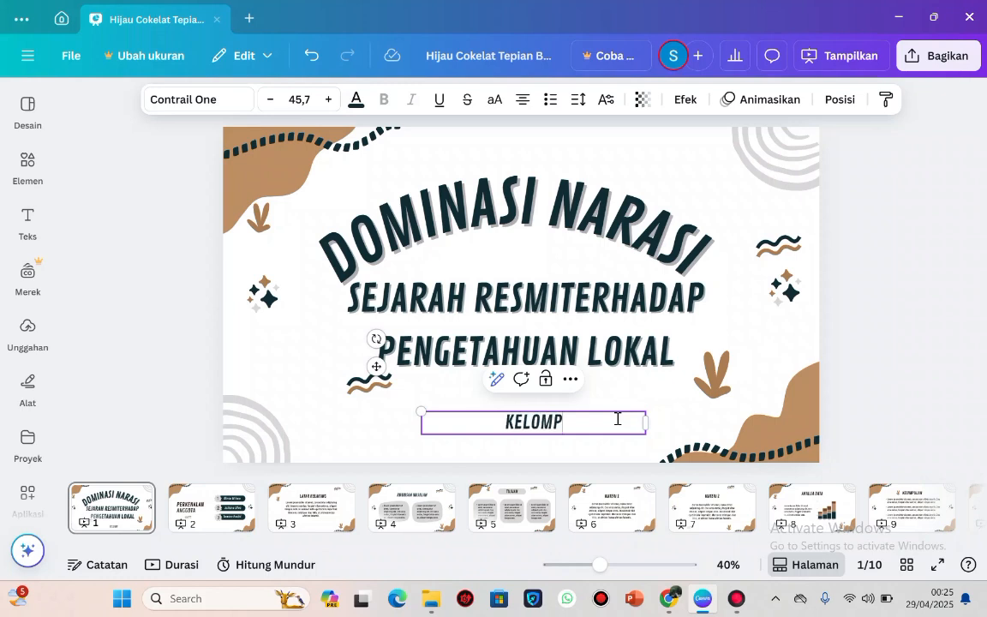
text(OK 5)
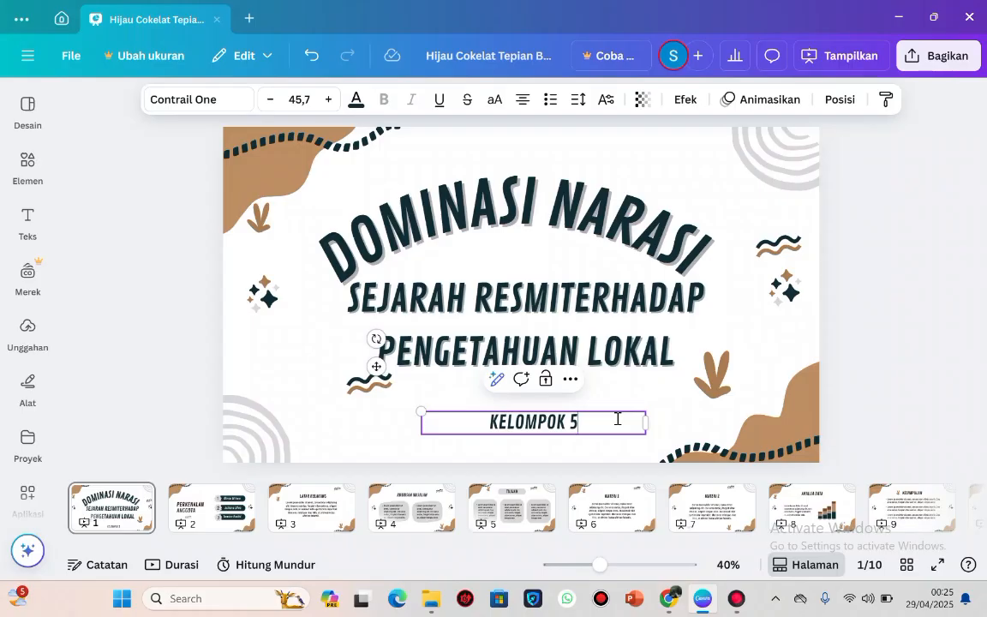
key(BackSpace)
key(BackSpace)
key(BackSpace)
key(BackSpace)
key(BackSpace)
key(BackSpace)
key(BackSpace)
key(BackSpace)
key(BackSpace)
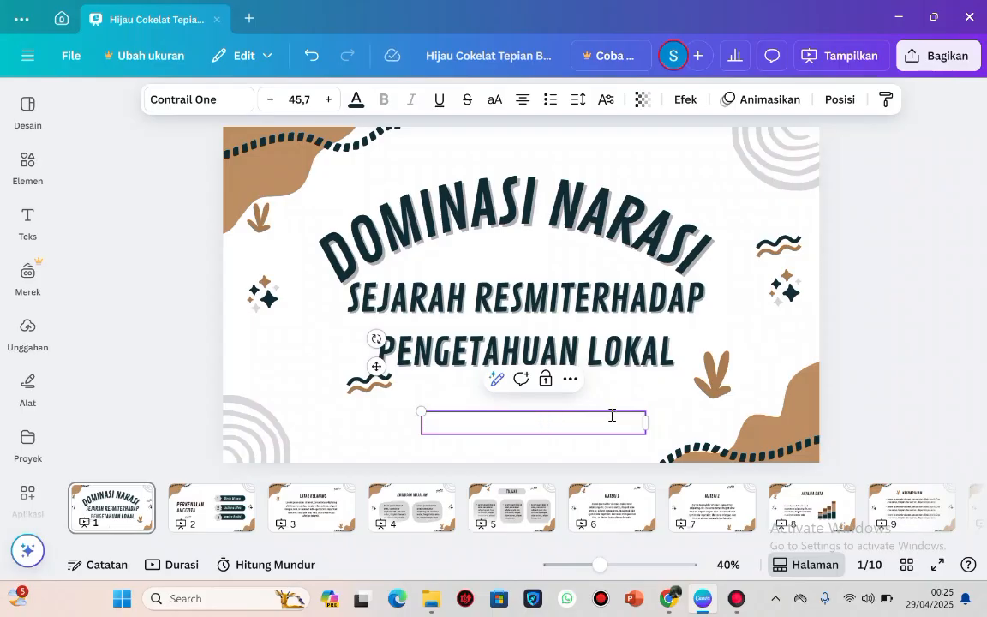
click(570, 379)
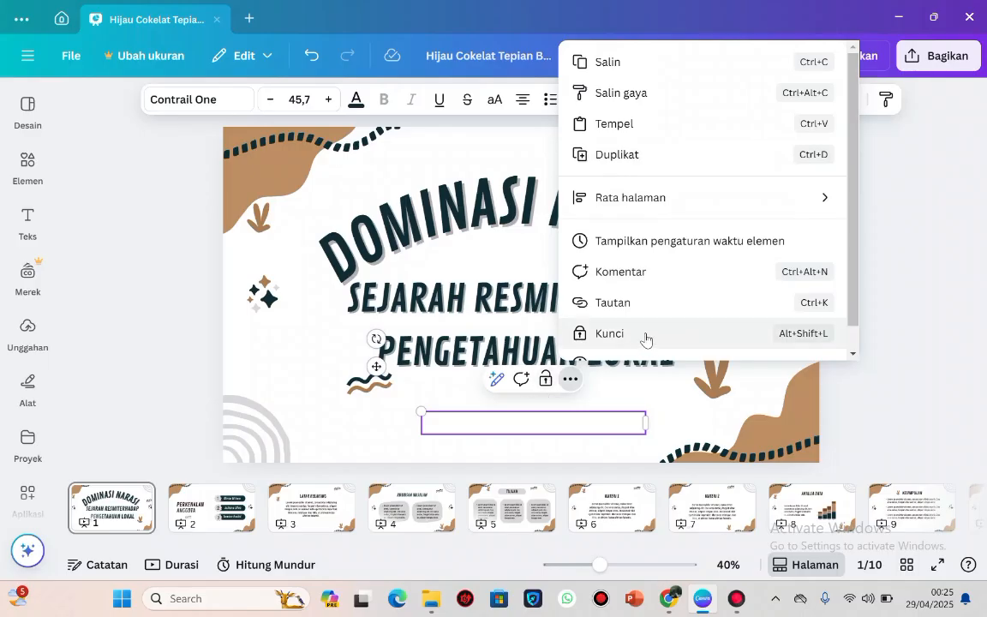
scroll(646, 340, down, 1)
scroll(654, 349, up, 1)
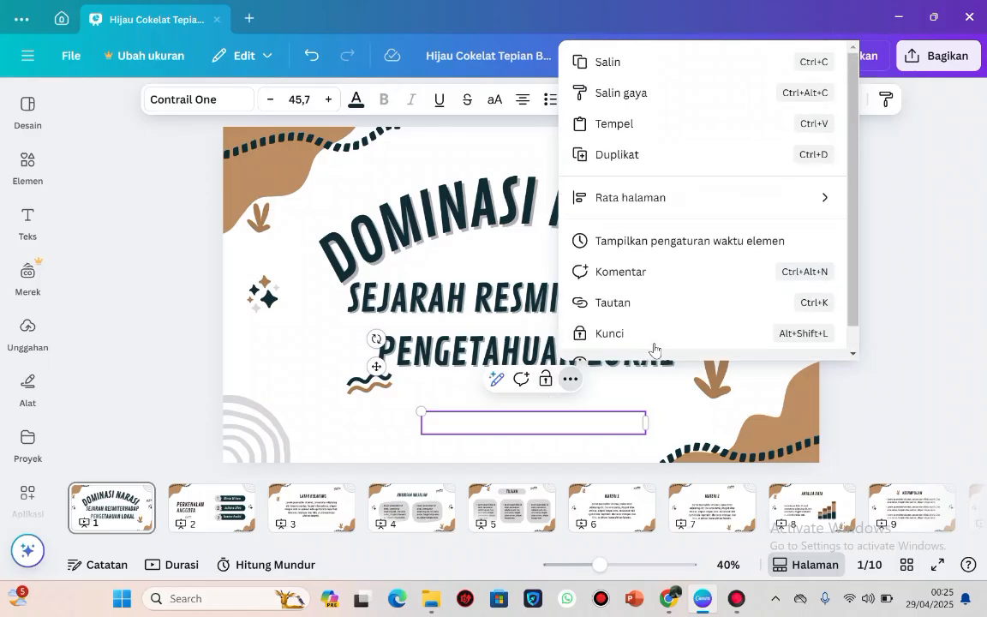
Leave the emptied byline on the cover and open page 2, PERKENALAN ANGGOTA.
click(645, 455)
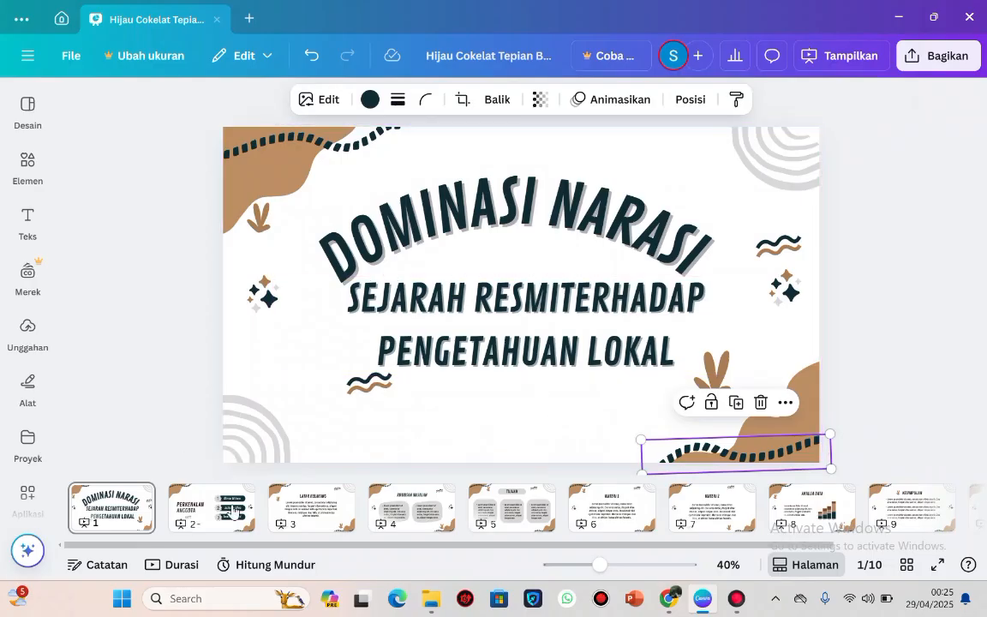
click(233, 512)
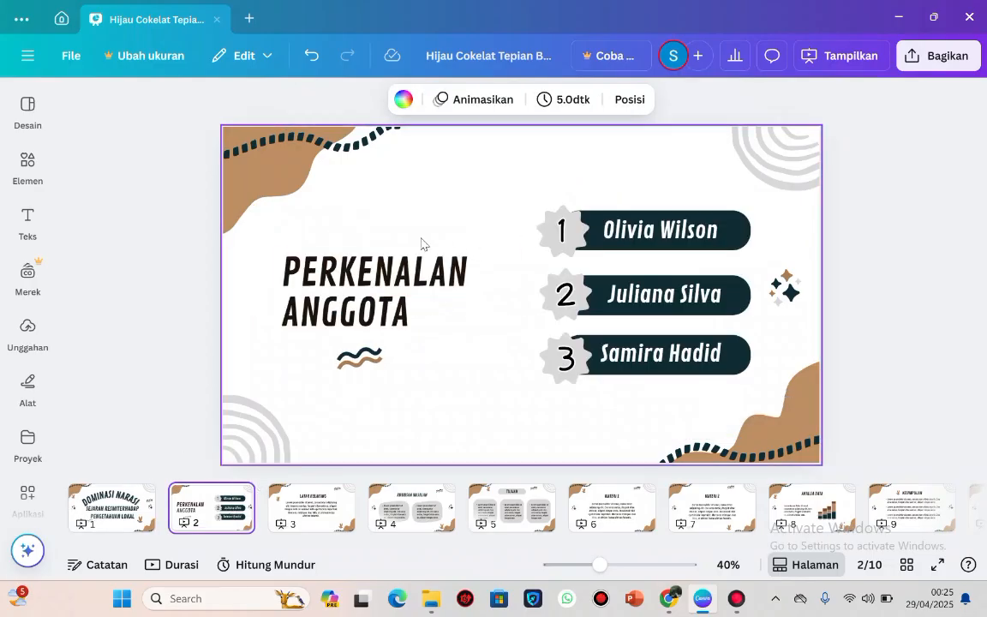